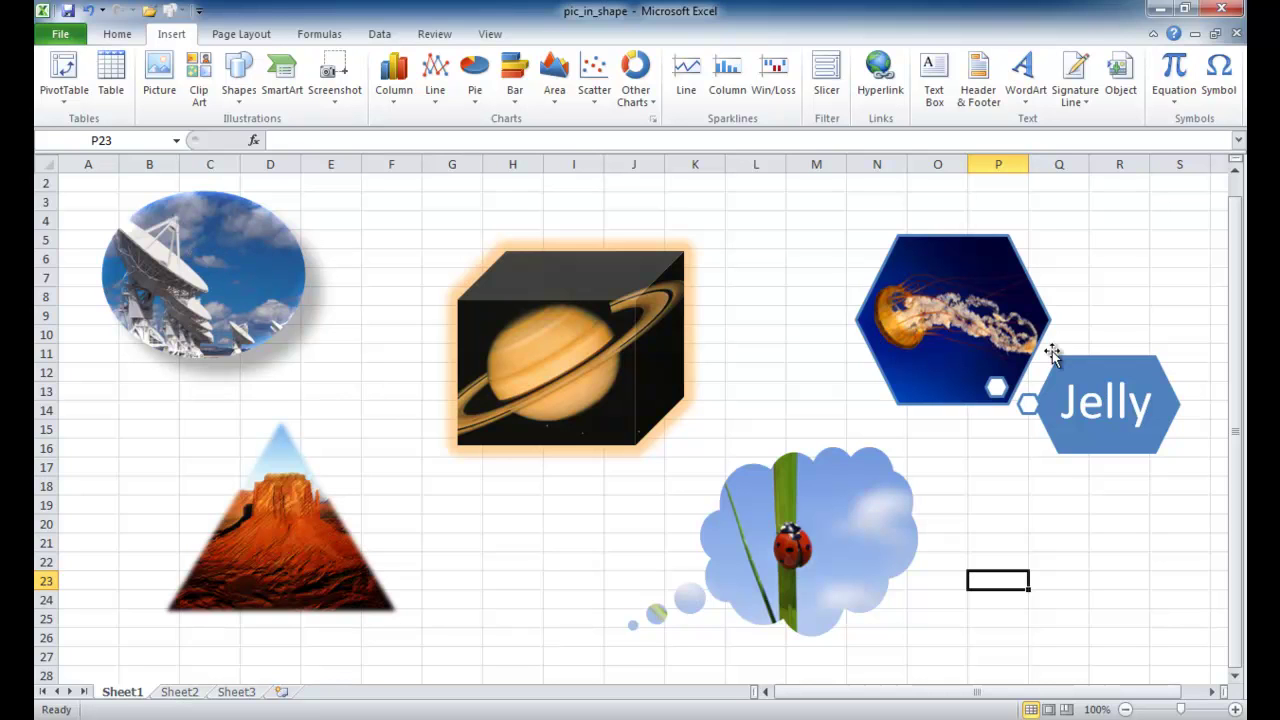
- On Sheet2, draw a 2.4" by 2.71" oval spanning roughly columns B to F
{"action": "left_click", "coordinate": [181, 692]}
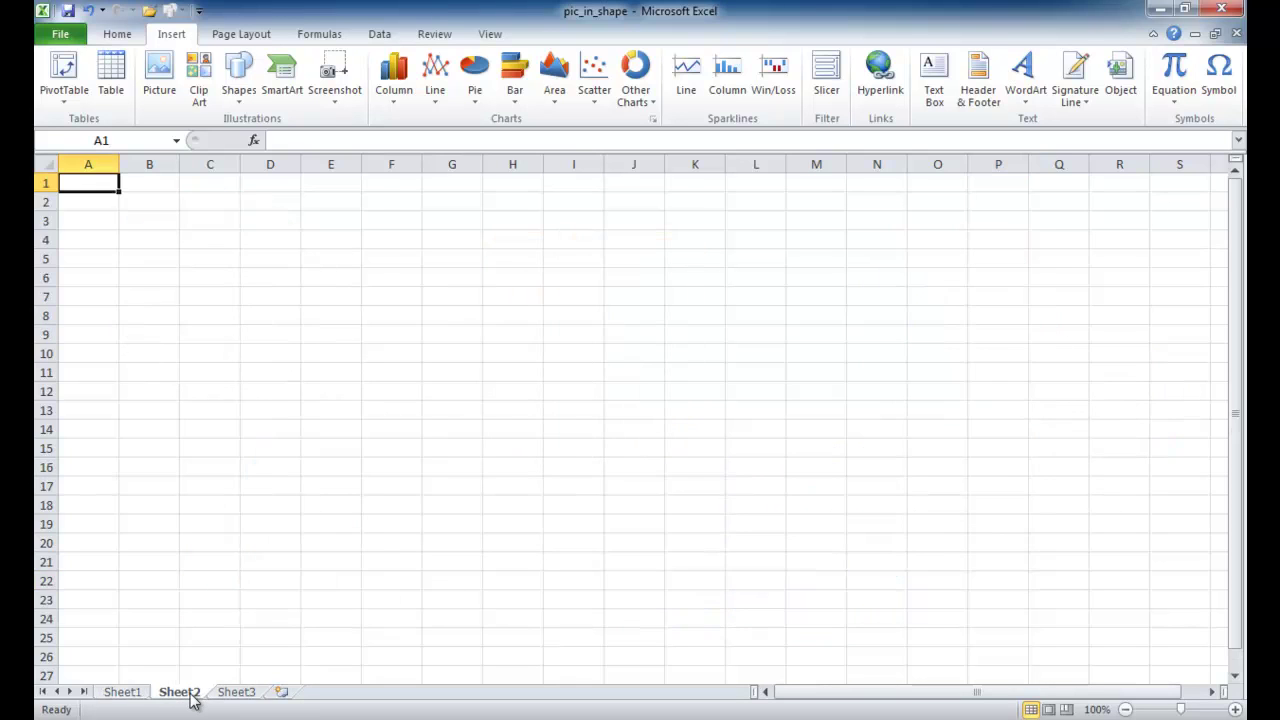
{"action": "left_click", "coordinate": [241, 100]}
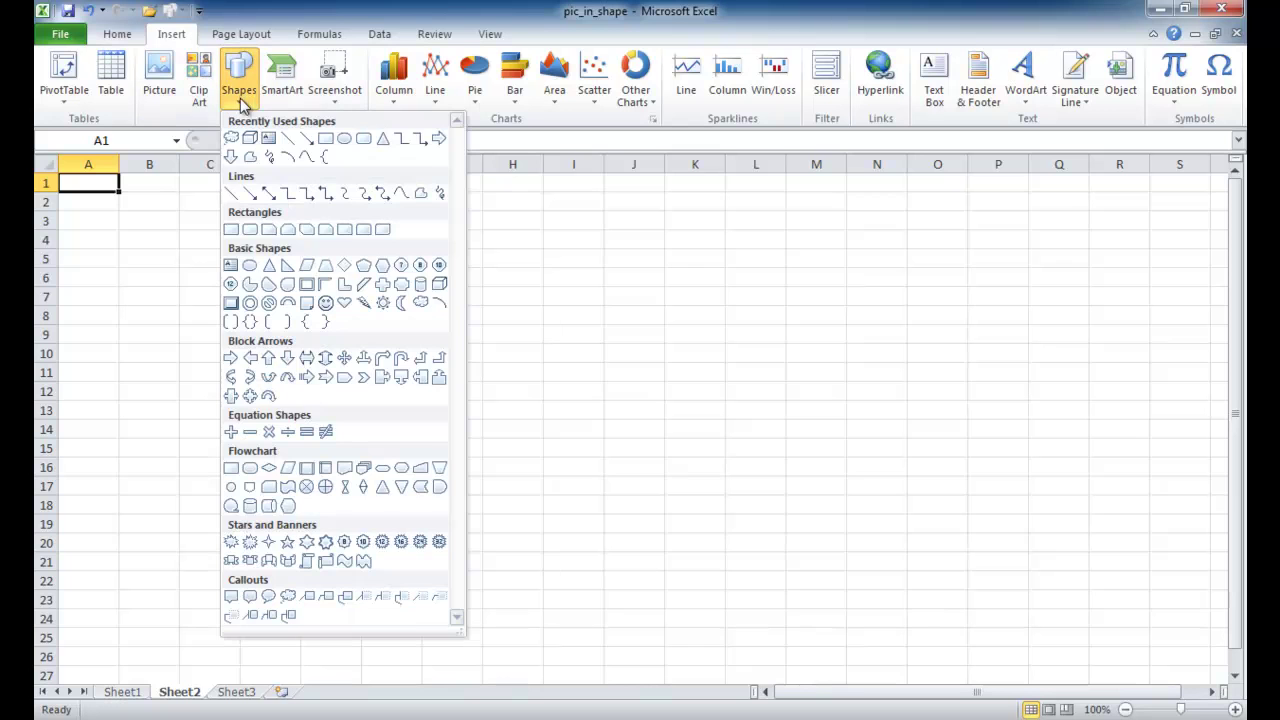
{"action": "left_click", "coordinate": [346, 141]}
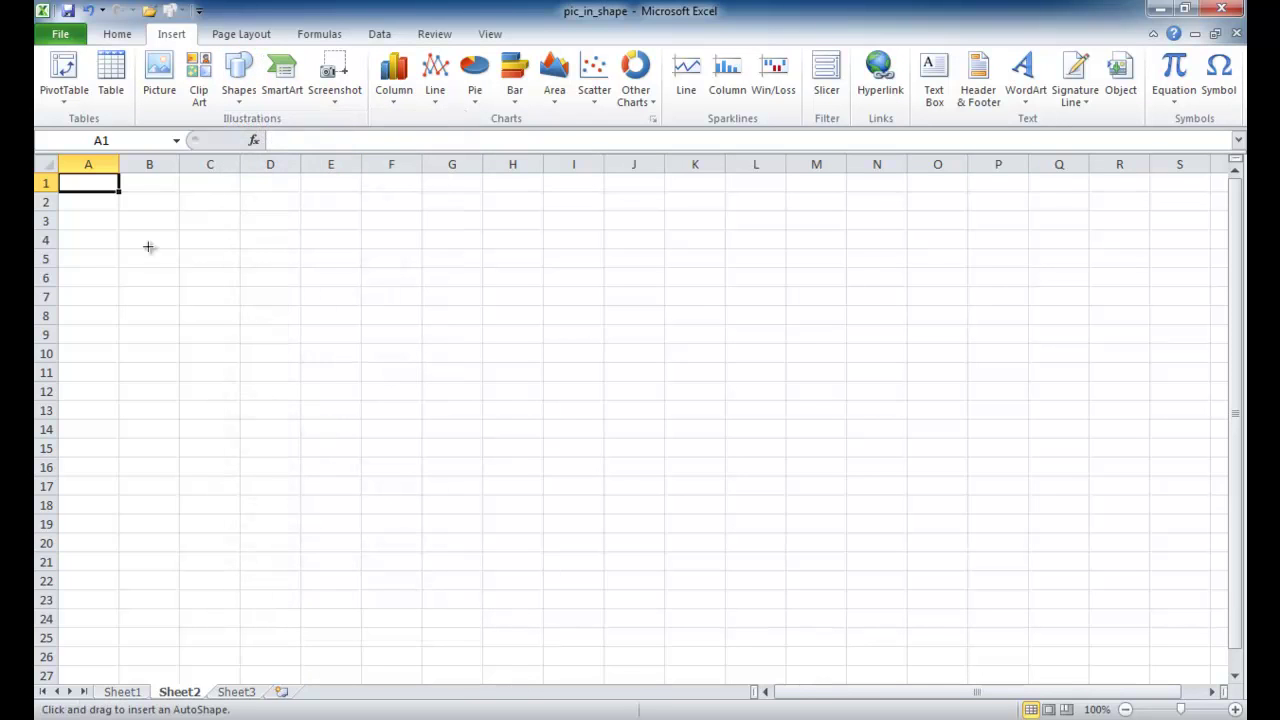
{"action": "mouse_move", "coordinate": [120, 260]}
{"action": "left_mouse_down"}
{"action": "mouse_move", "coordinate": [240, 360]}
{"action": "mouse_move", "coordinate": [258, 415]}
{"action": "mouse_move", "coordinate": [367, 481]}
{"action": "left_mouse_up"}
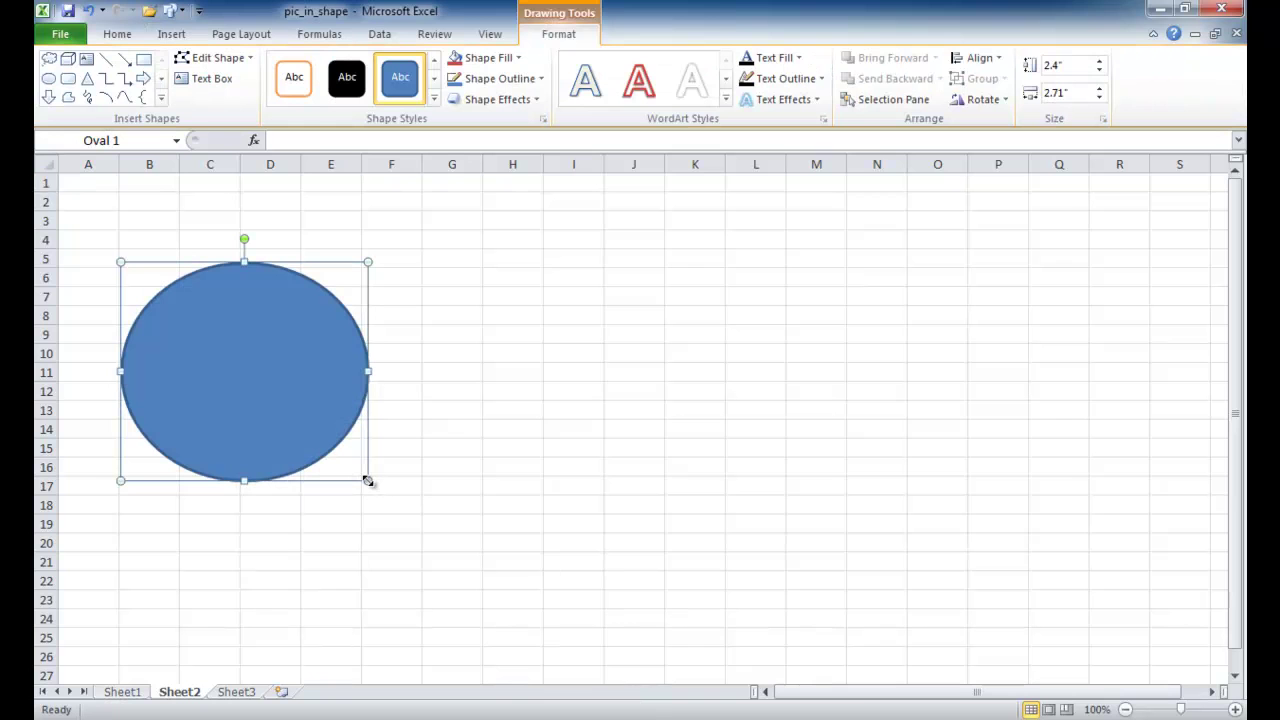
- Fill the oval with the satellite-dish photo from the Sample Pictures folder
{"action": "right_click", "coordinate": [238, 343]}
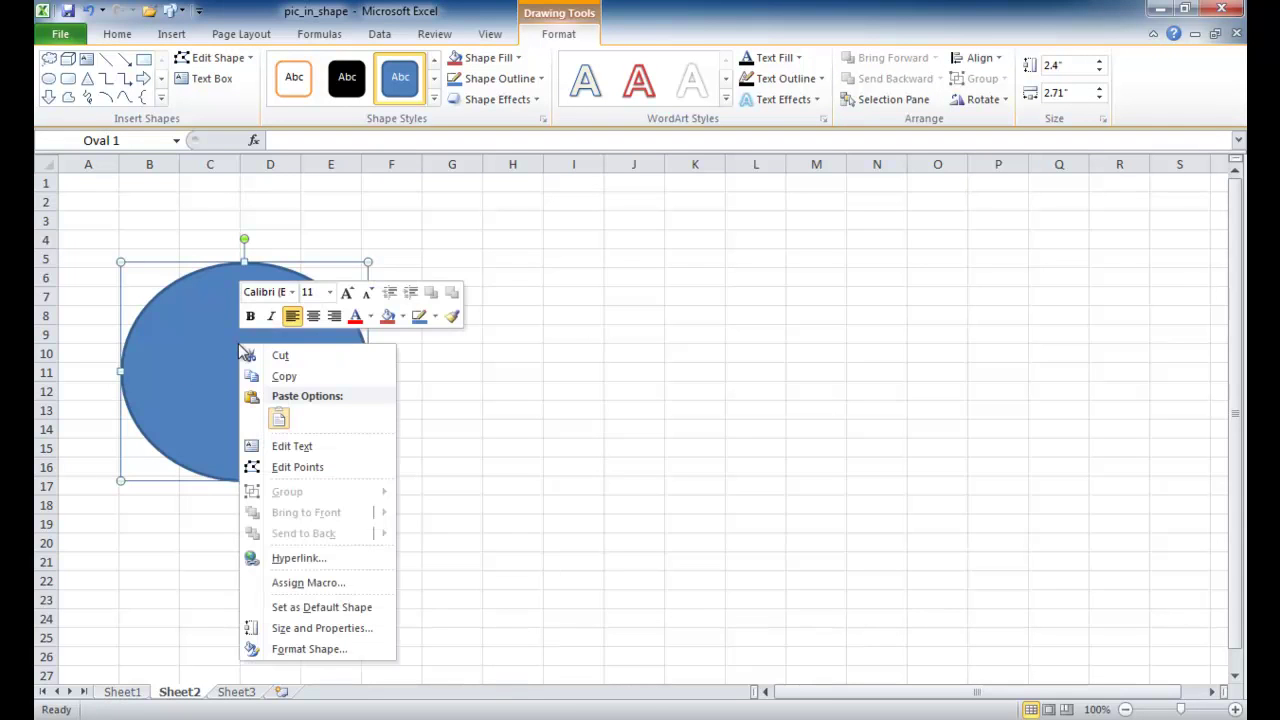
{"action": "left_click", "coordinate": [311, 649]}
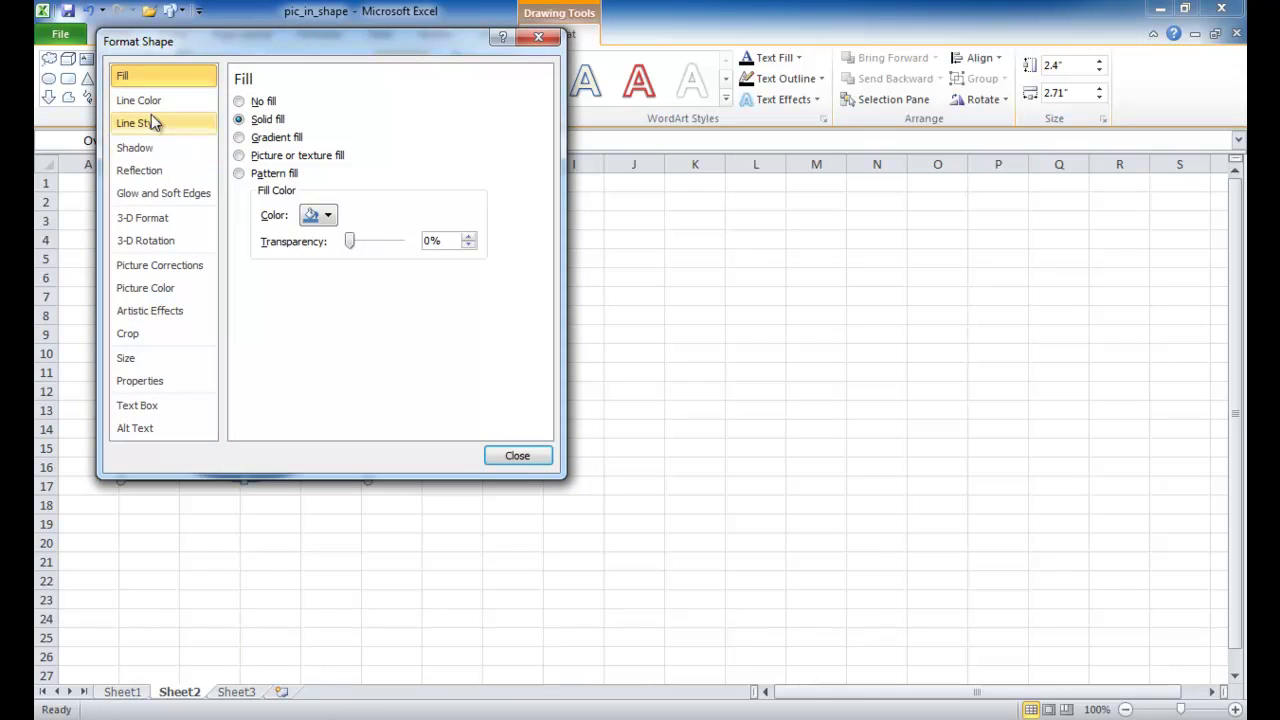
{"action": "left_click", "coordinate": [240, 156]}
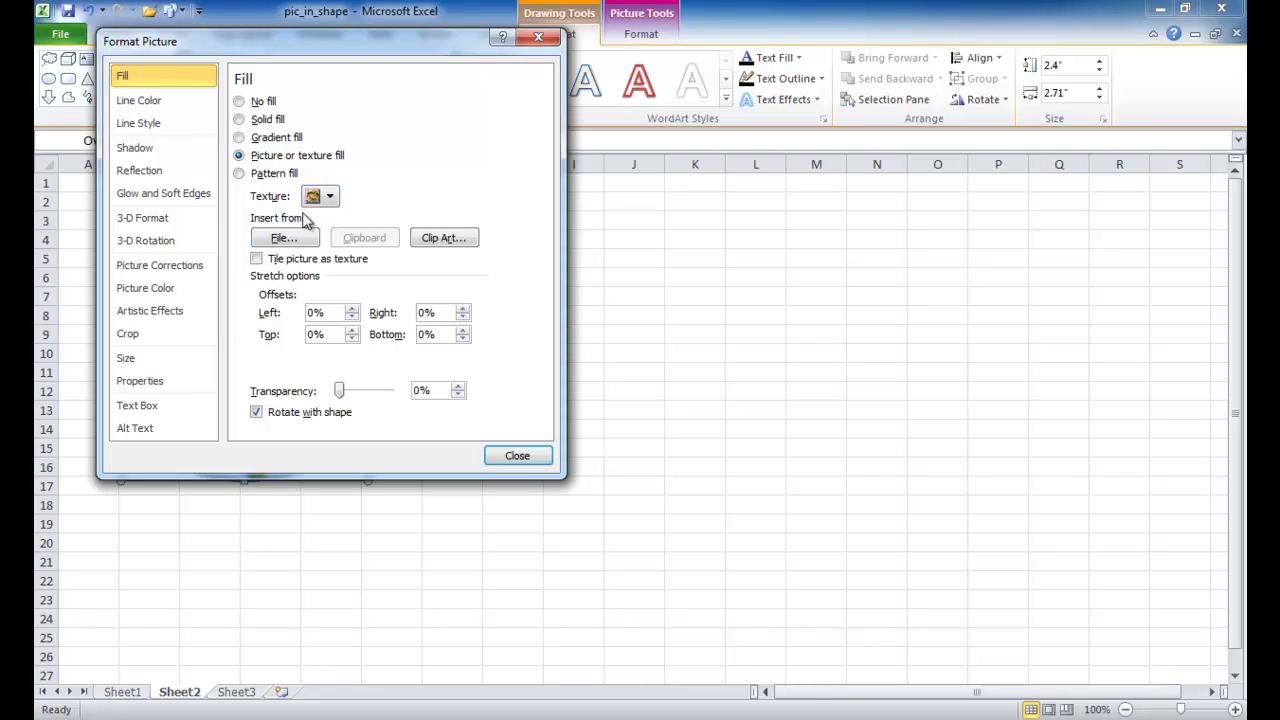
{"action": "left_click", "coordinate": [282, 240]}
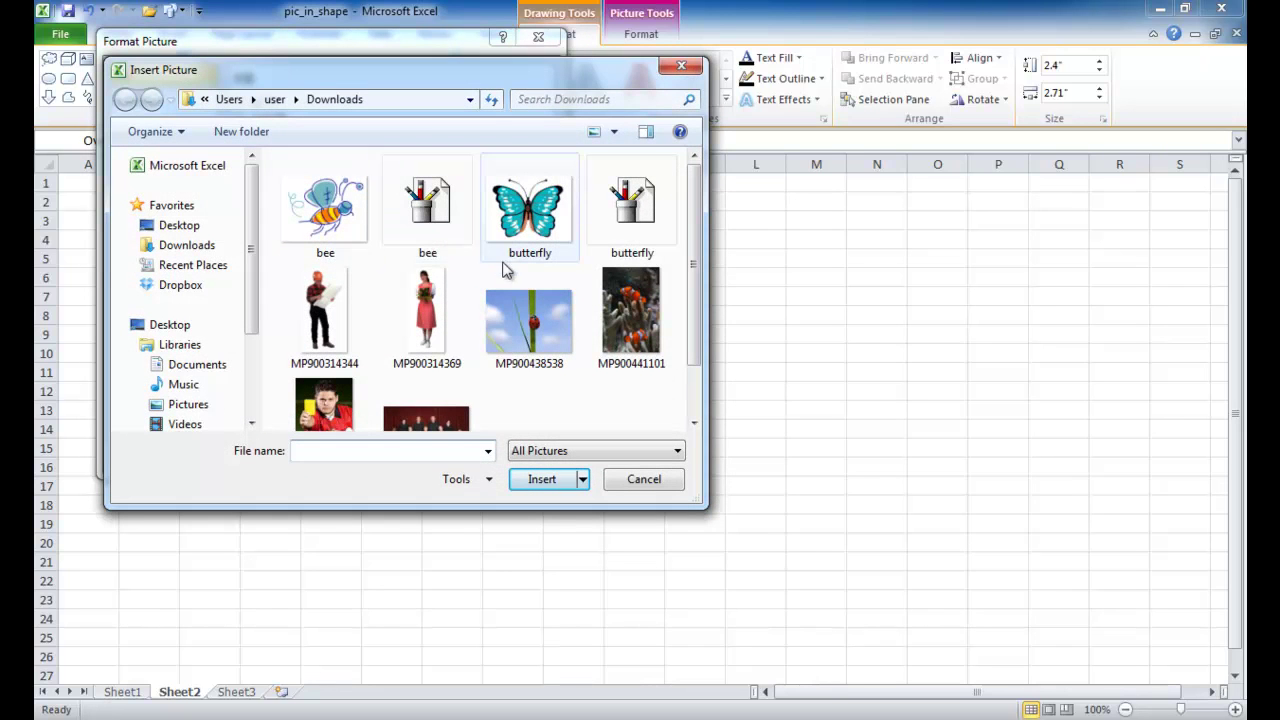
{"action": "left_click_drag", "start_coordinate": [404, 86], "coordinate": [491, 93]}
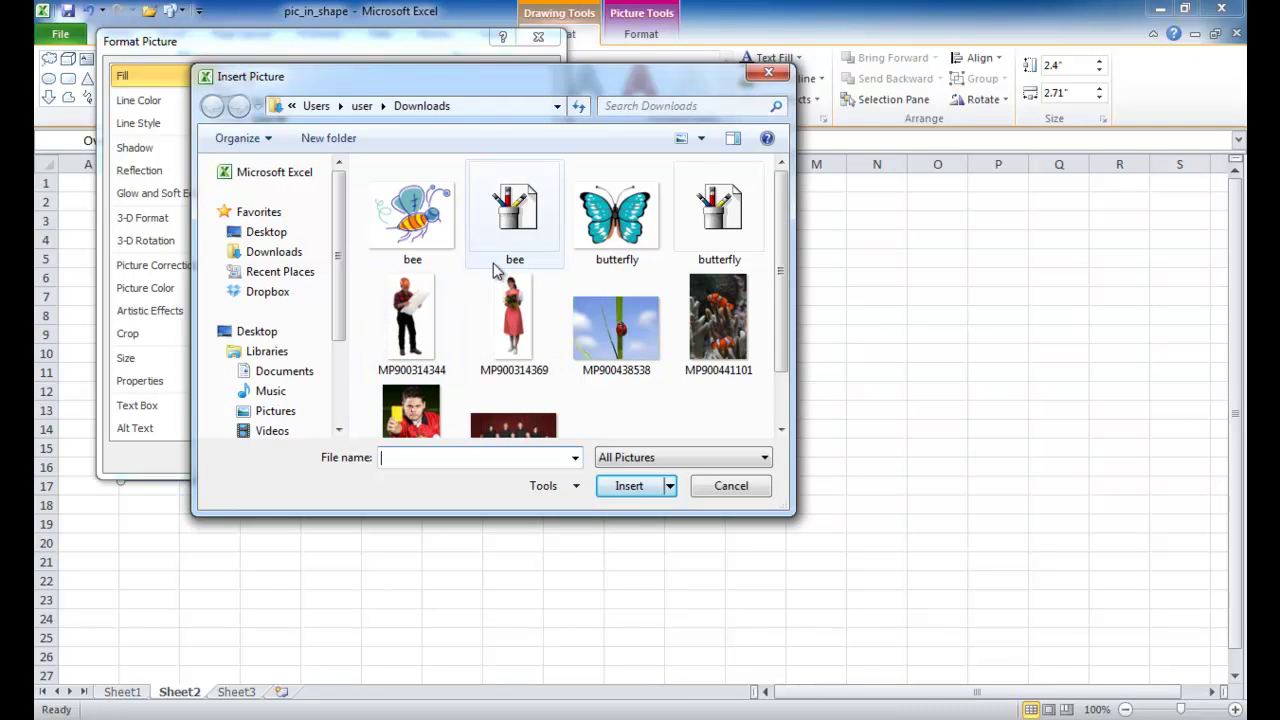
{"action": "left_click", "coordinate": [287, 421]}
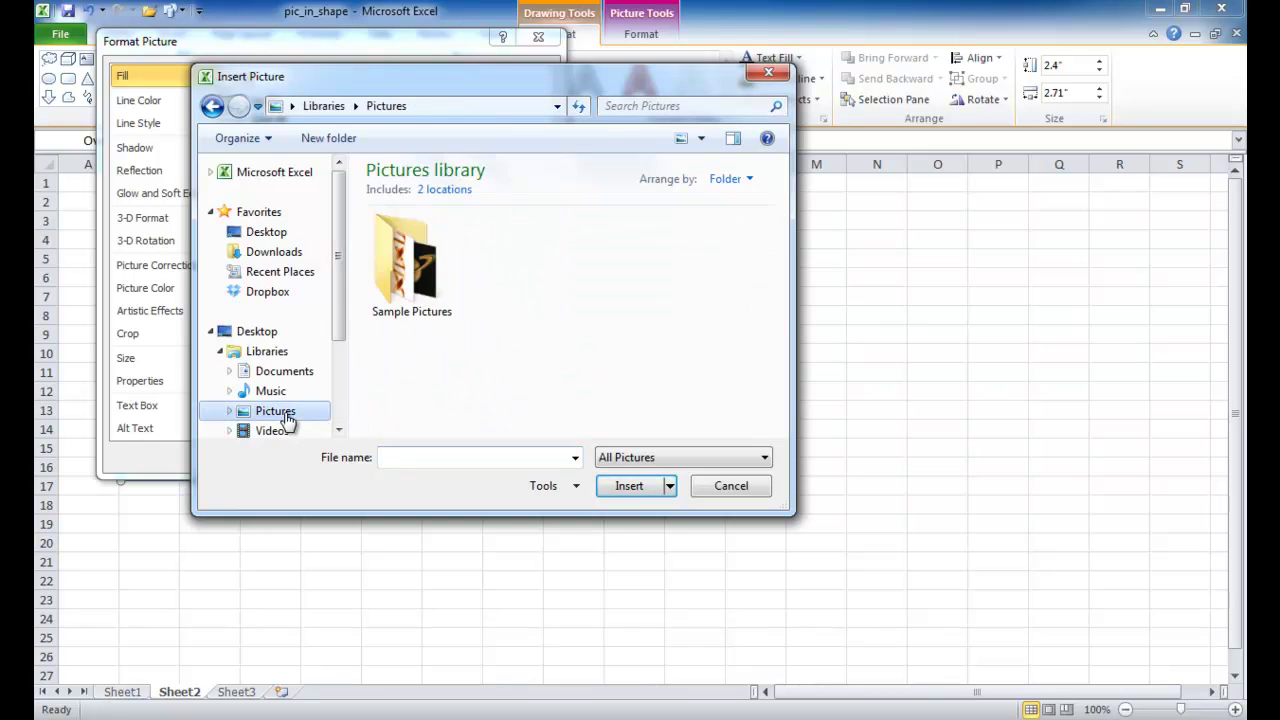
{"action": "double_click", "coordinate": [415, 276]}
{"action": "scroll", "coordinate": [484, 290], "scroll_direction": "down", "scroll_amount": 1}
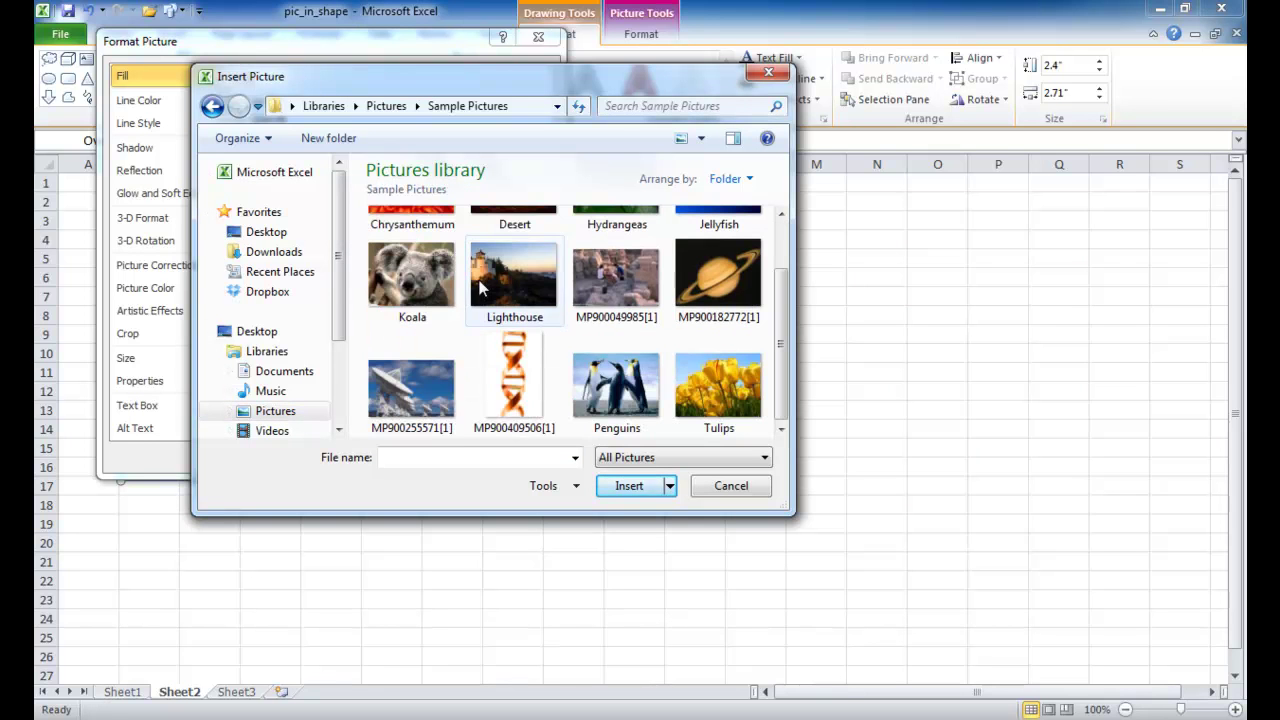
{"action": "double_click", "coordinate": [408, 405]}
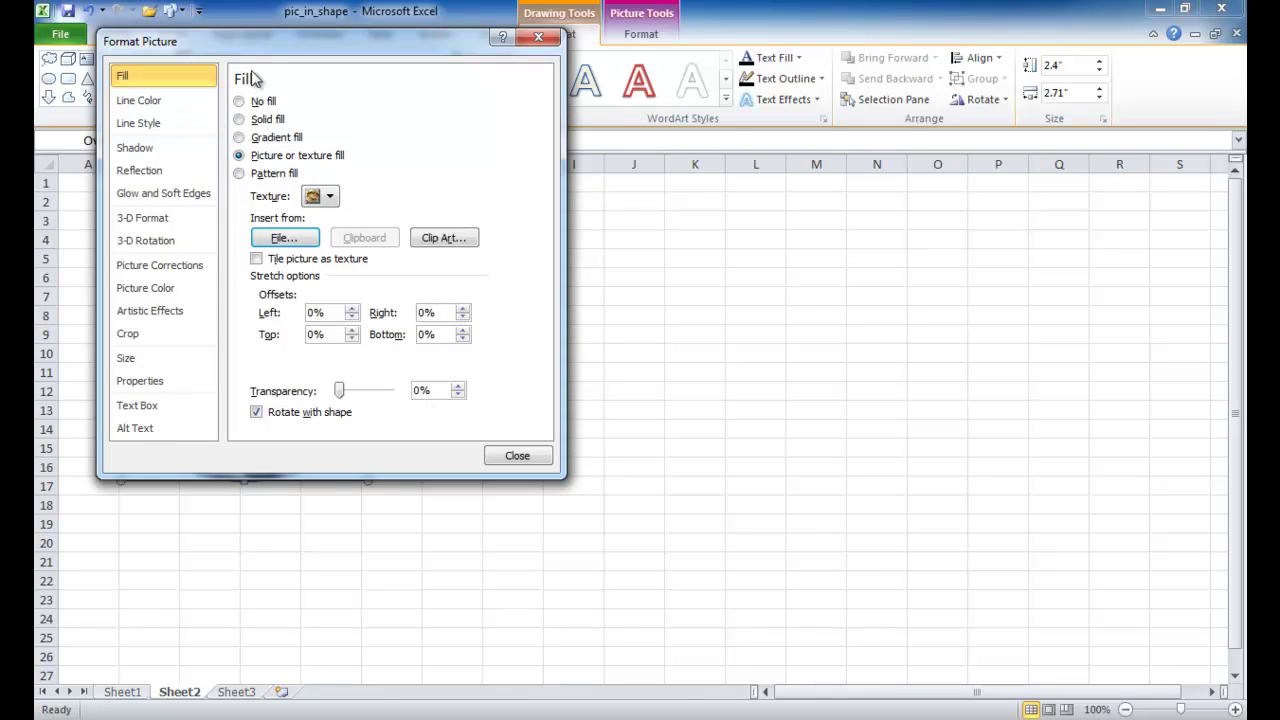
- Set the oval's line colour to No line, then deselect it
{"action": "left_click_drag", "start_coordinate": [279, 44], "coordinate": [616, 133]}
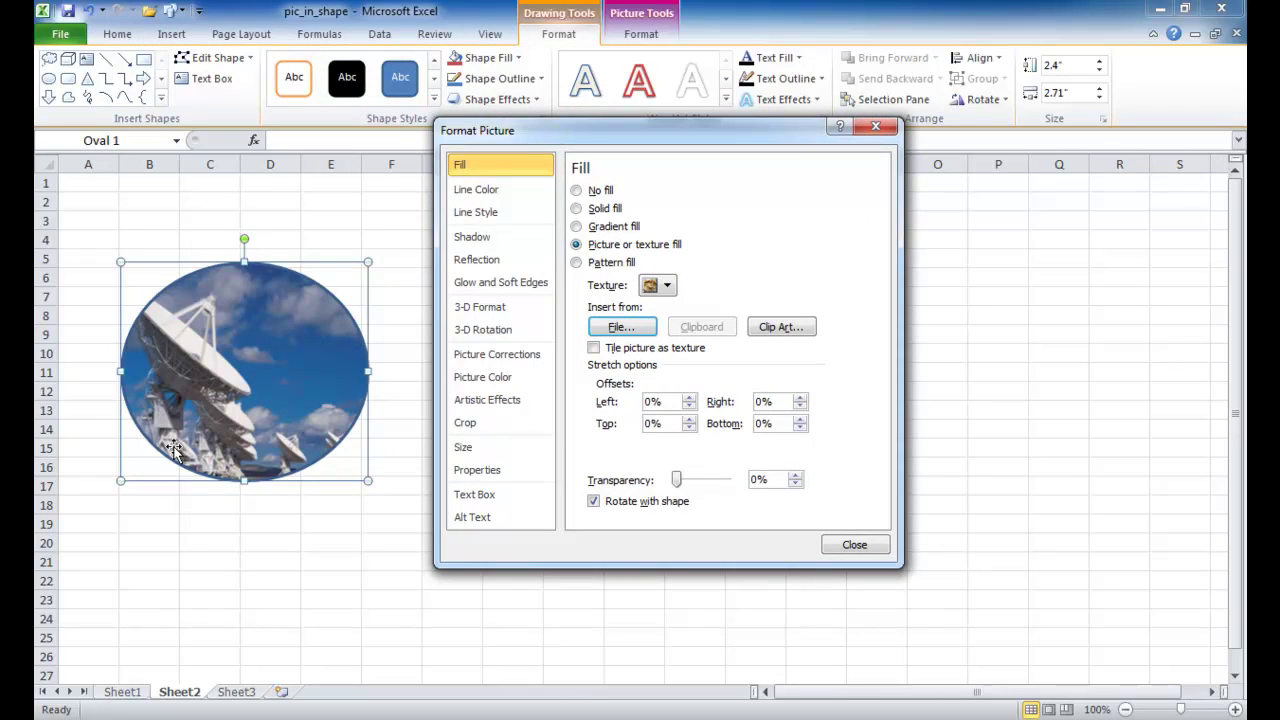
{"action": "left_click", "coordinate": [478, 195]}
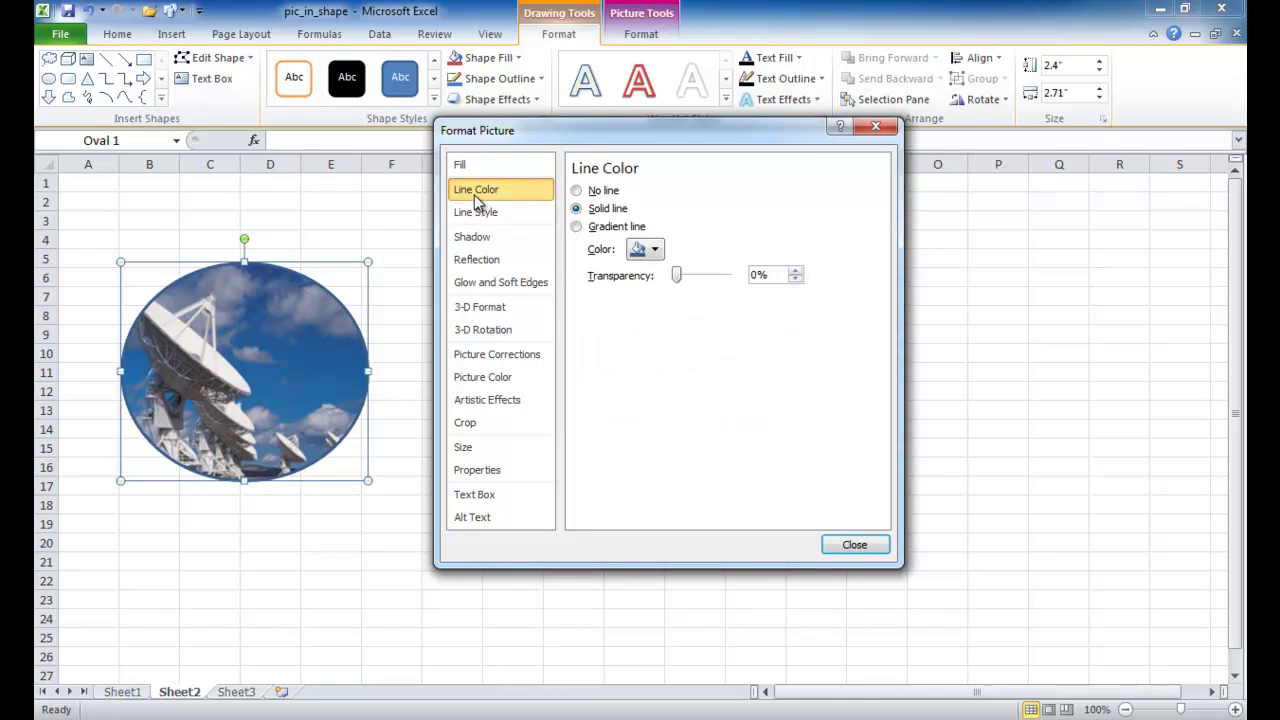
{"action": "left_click", "coordinate": [595, 196]}
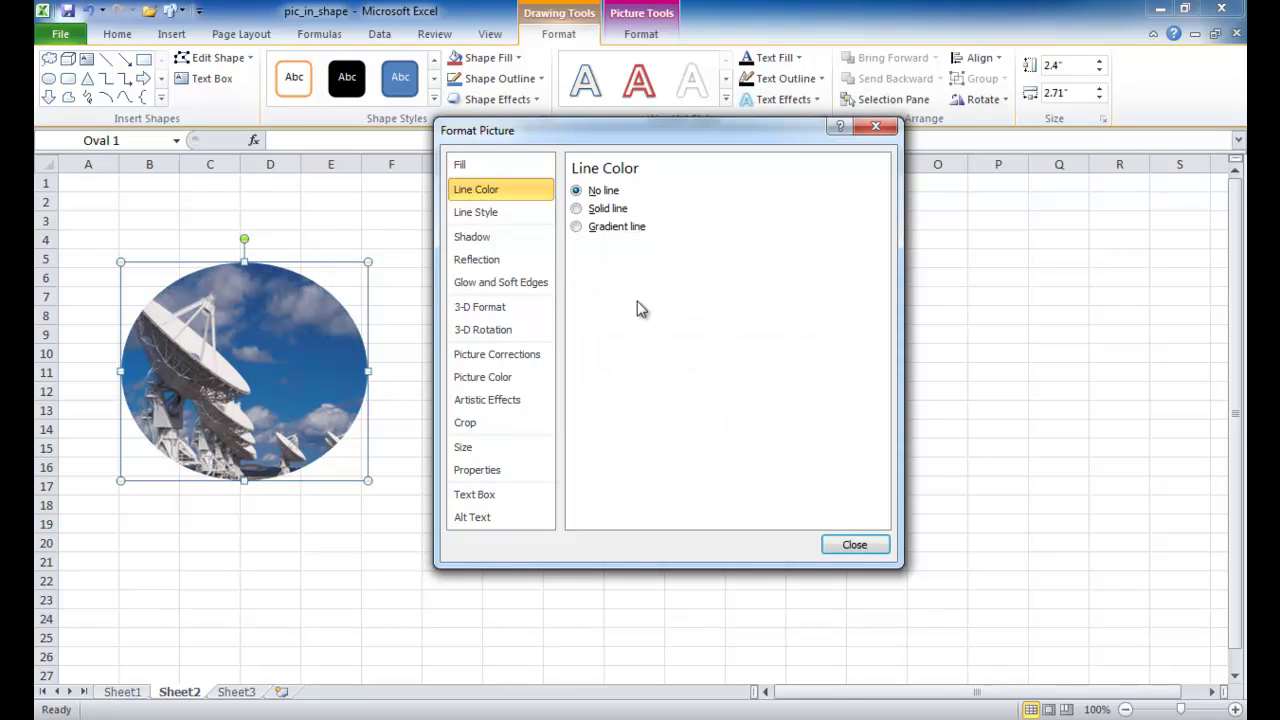
{"action": "left_click", "coordinate": [866, 548]}
{"action": "left_click", "coordinate": [276, 558]}
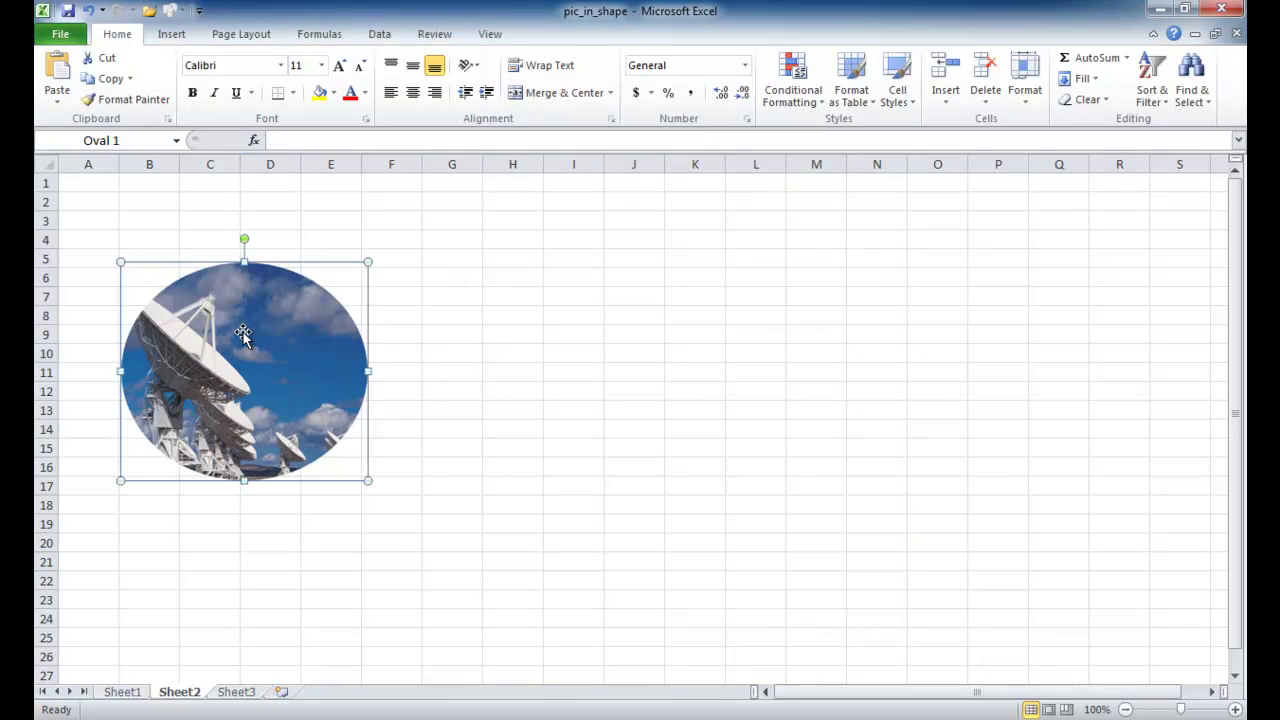
- Select the photo oval and preview the Artistic Effects gallery without applying one
{"action": "left_click", "coordinate": [243, 335]}
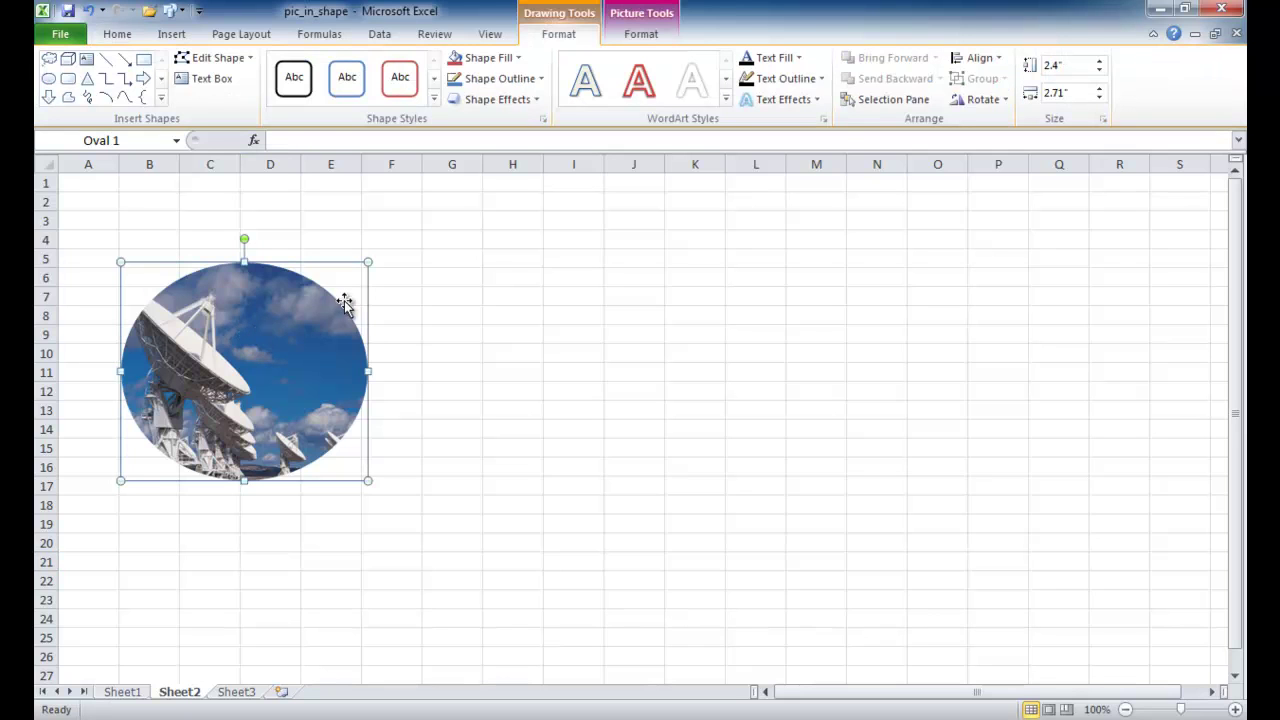
{"action": "left_click", "coordinate": [644, 38]}
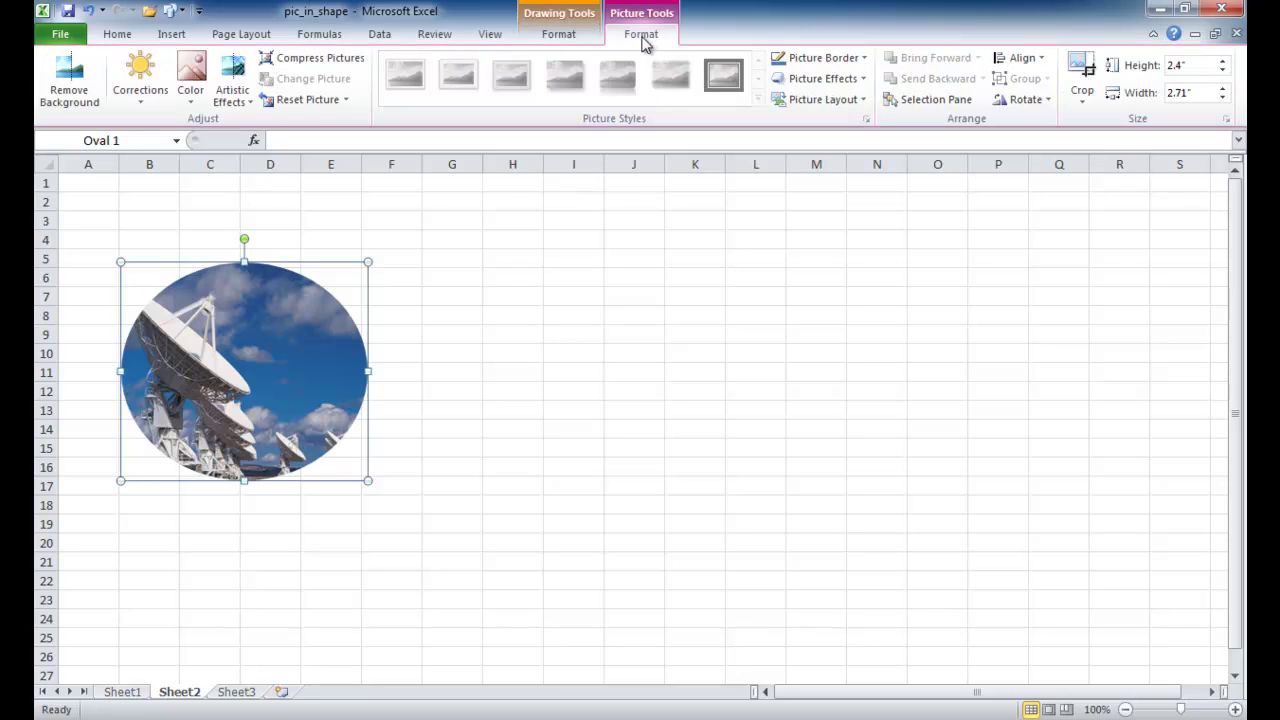
{"action": "left_click", "coordinate": [237, 97]}
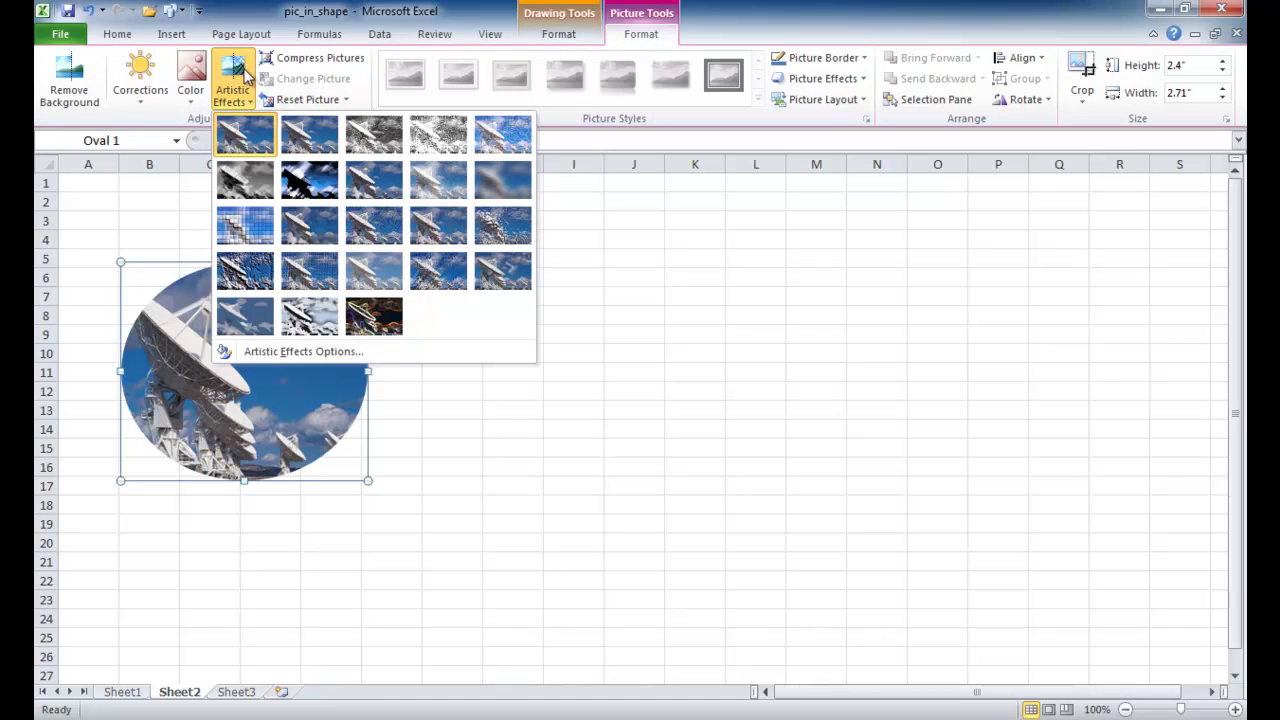
{"action": "left_click", "coordinate": [228, 422]}
- Move the oval down to rows 15–26 and browse the picture Color options
{"action": "left_click_drag", "start_coordinate": [228, 372], "coordinate": [203, 550]}
{"action": "left_click", "coordinate": [240, 88]}
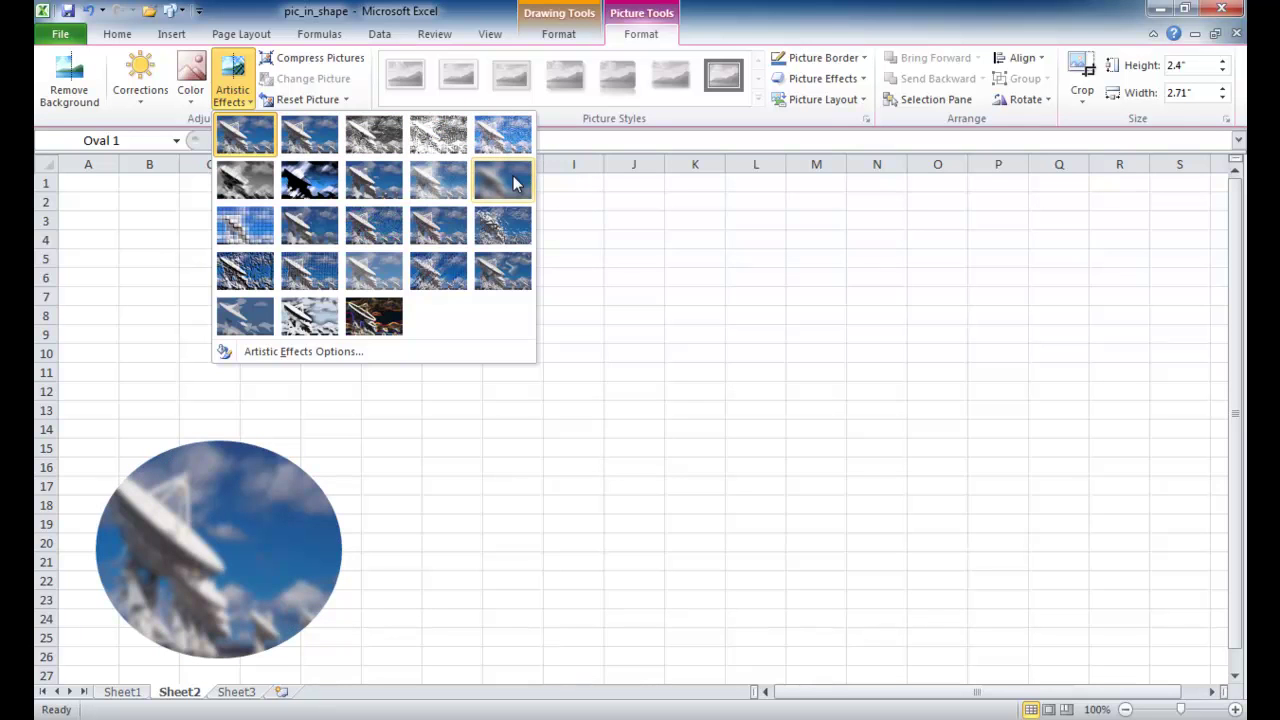
{"action": "left_click", "coordinate": [193, 93]}
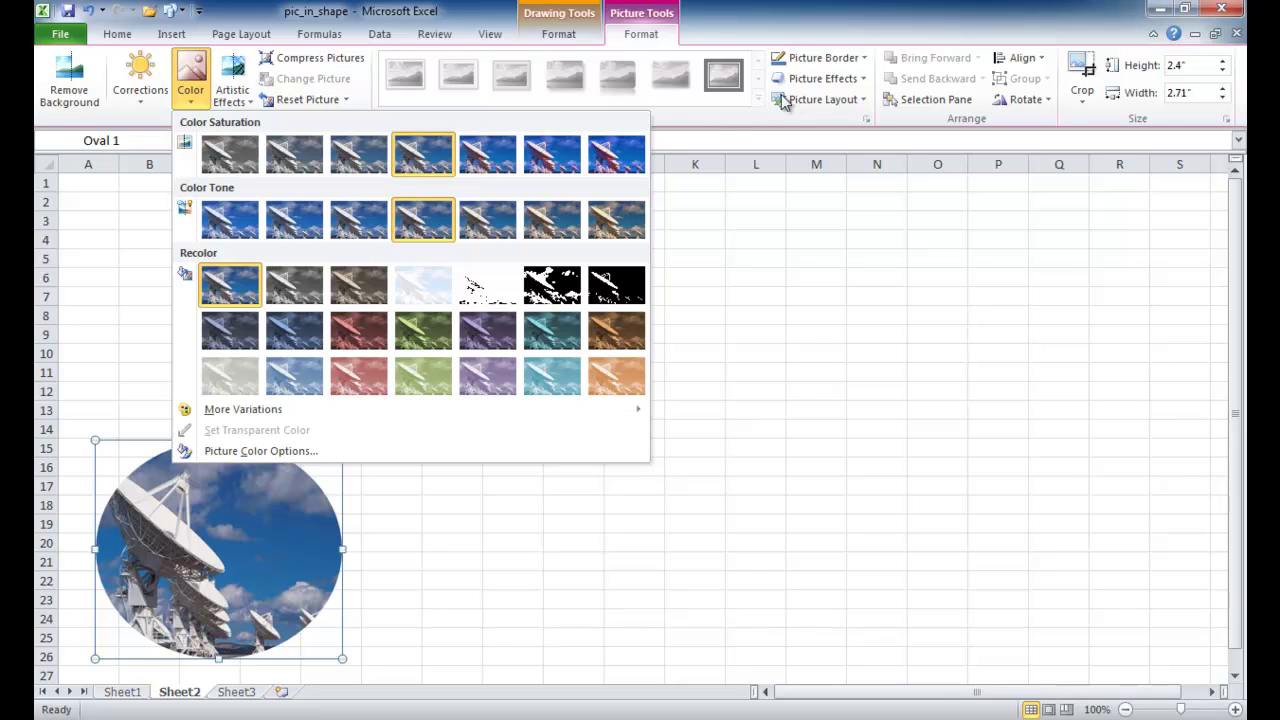
- Apply the first Reflection variation to the dish oval and move it back up to rows 5–17
{"action": "left_click", "coordinate": [843, 80]}
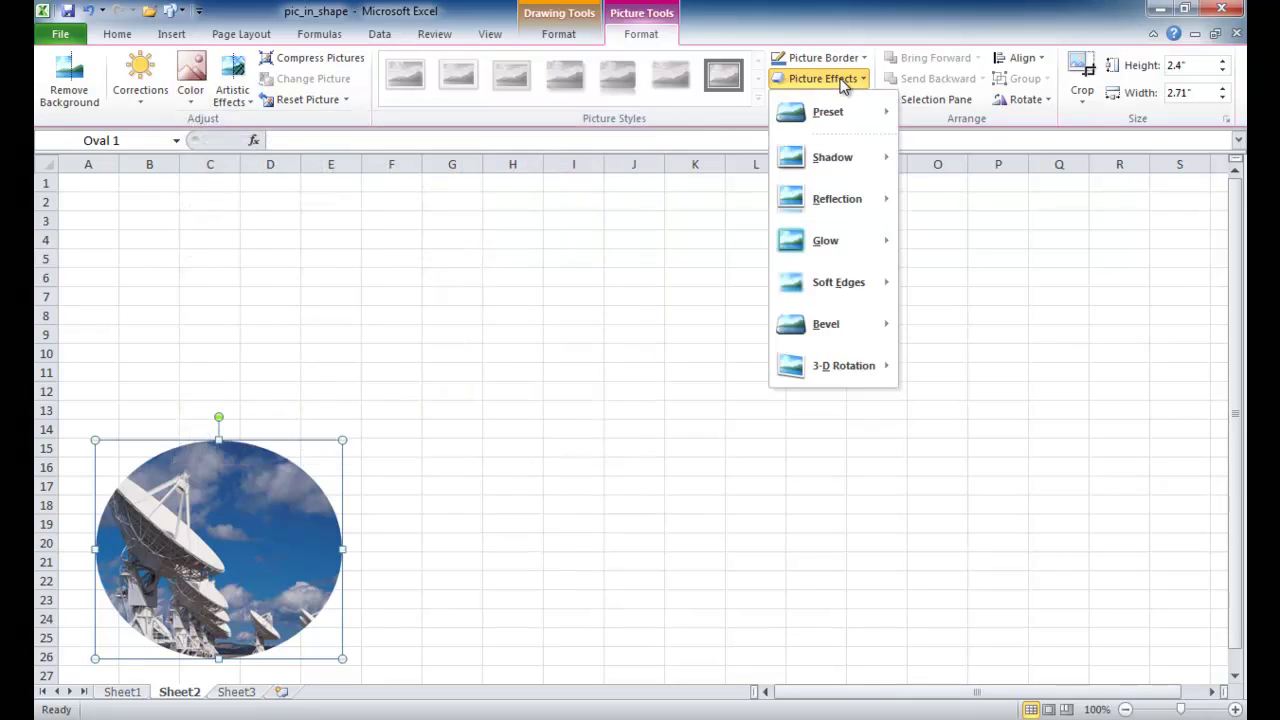
{"action": "mouse_move", "coordinate": [835, 113]}
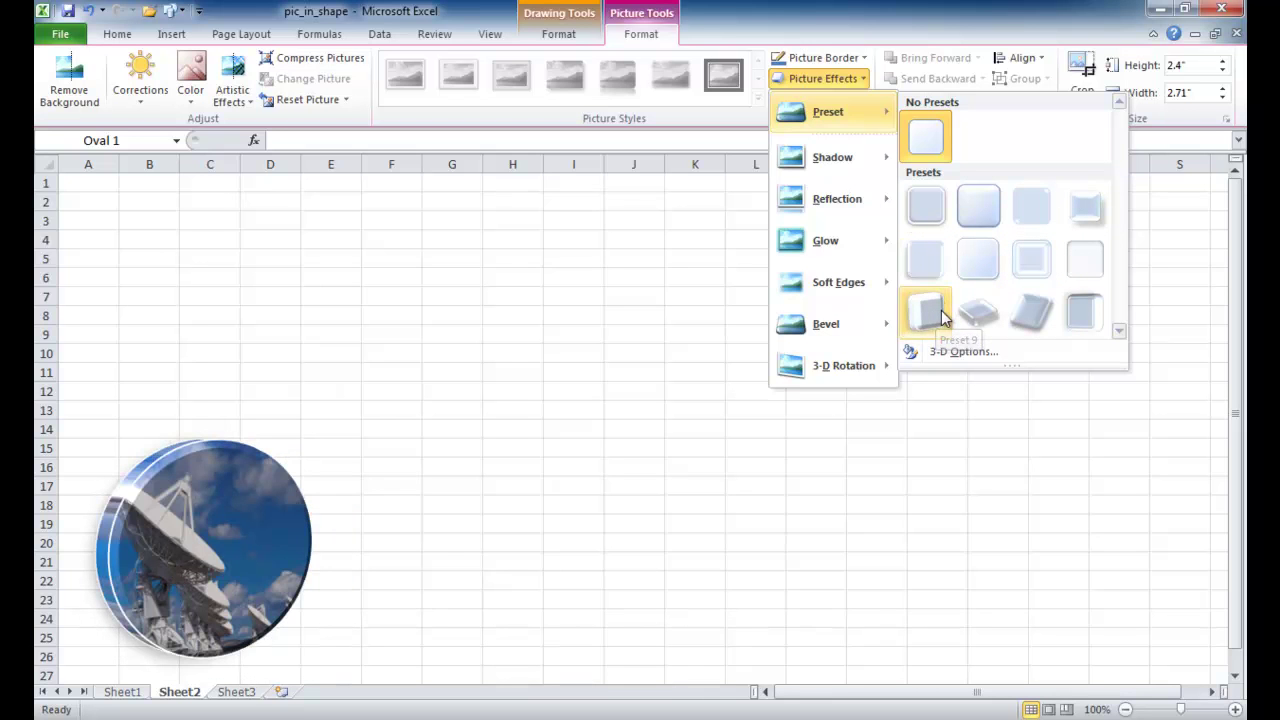
{"action": "mouse_move", "coordinate": [849, 160]}
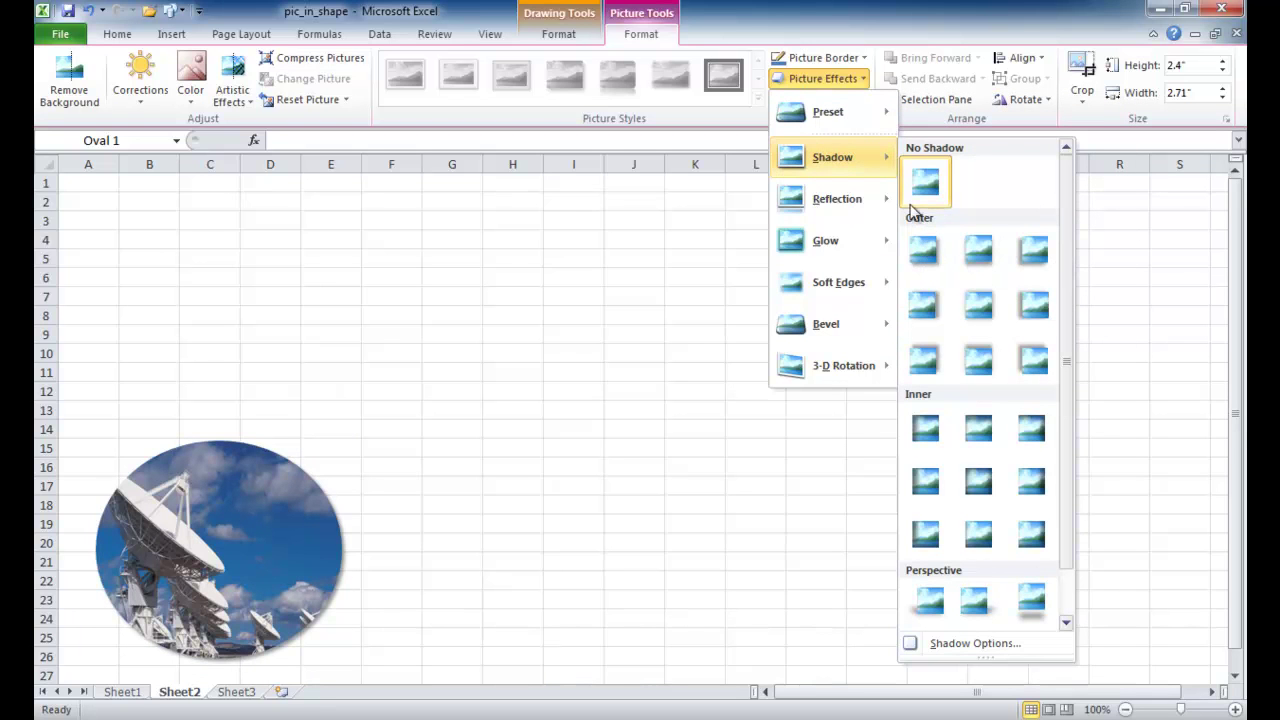
{"action": "mouse_move", "coordinate": [867, 217]}
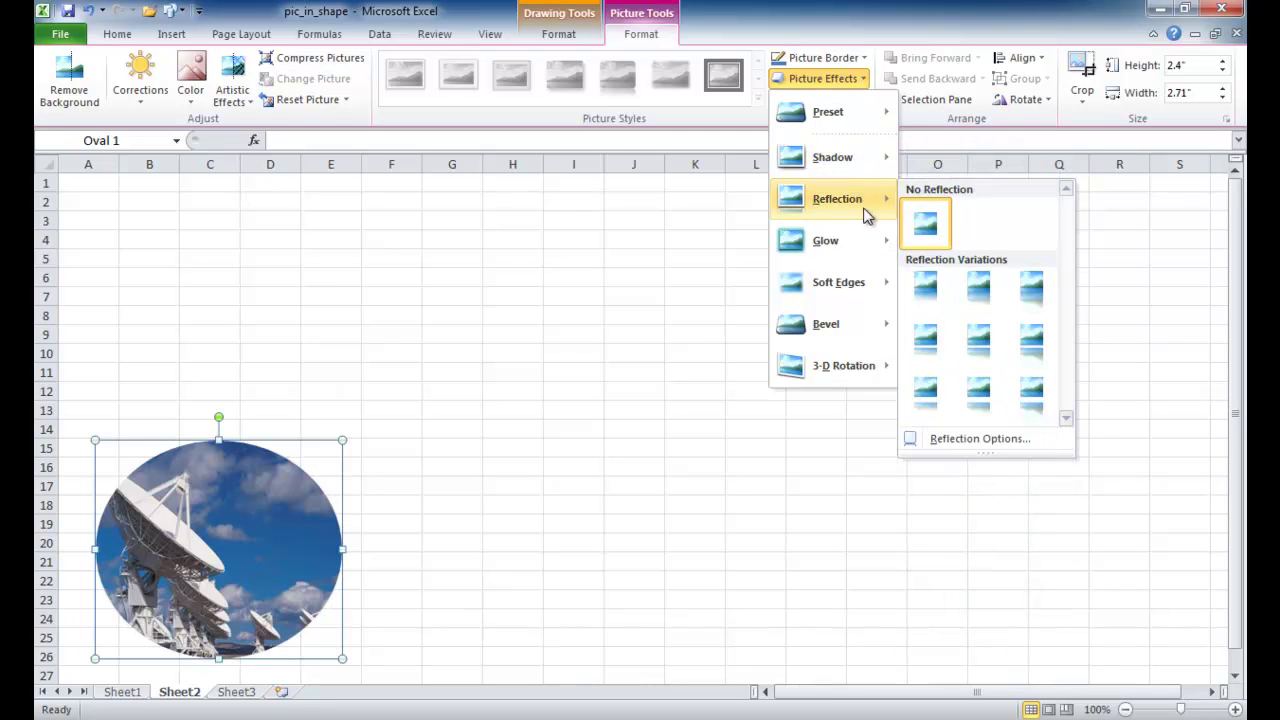
{"action": "left_click", "coordinate": [925, 287]}
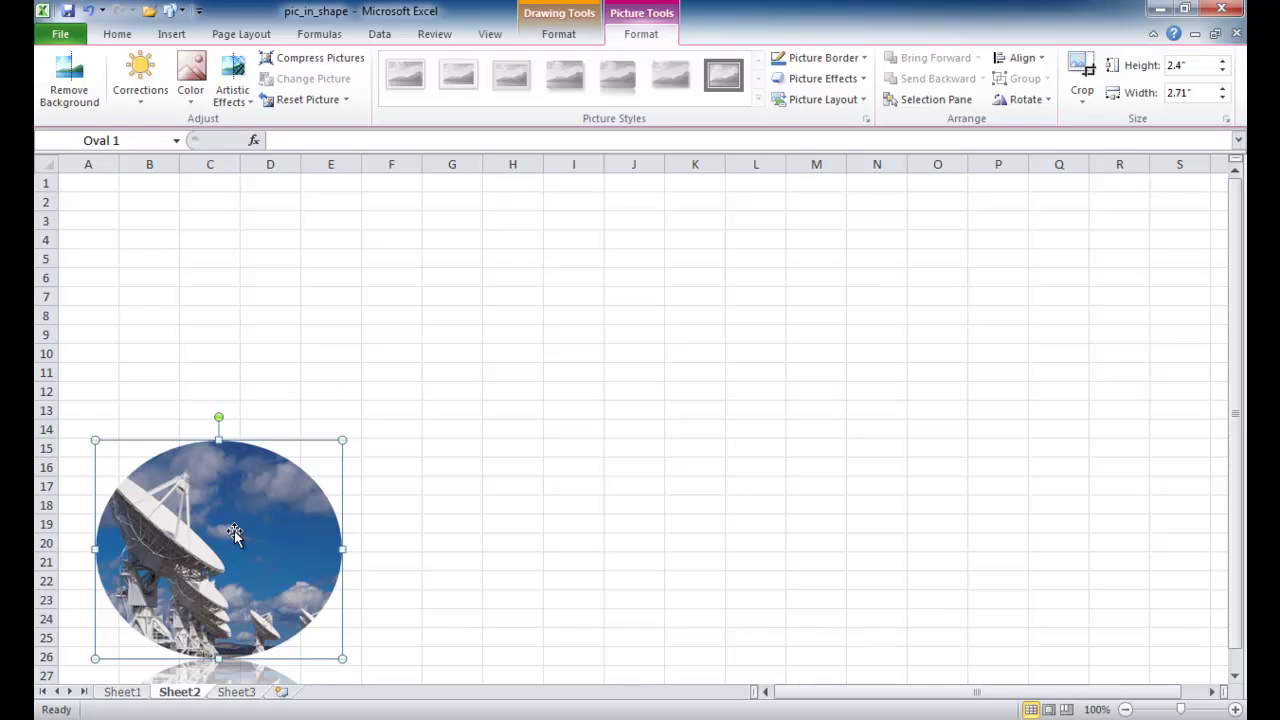
{"action": "left_click_drag", "start_coordinate": [235, 530], "coordinate": [232, 353]}
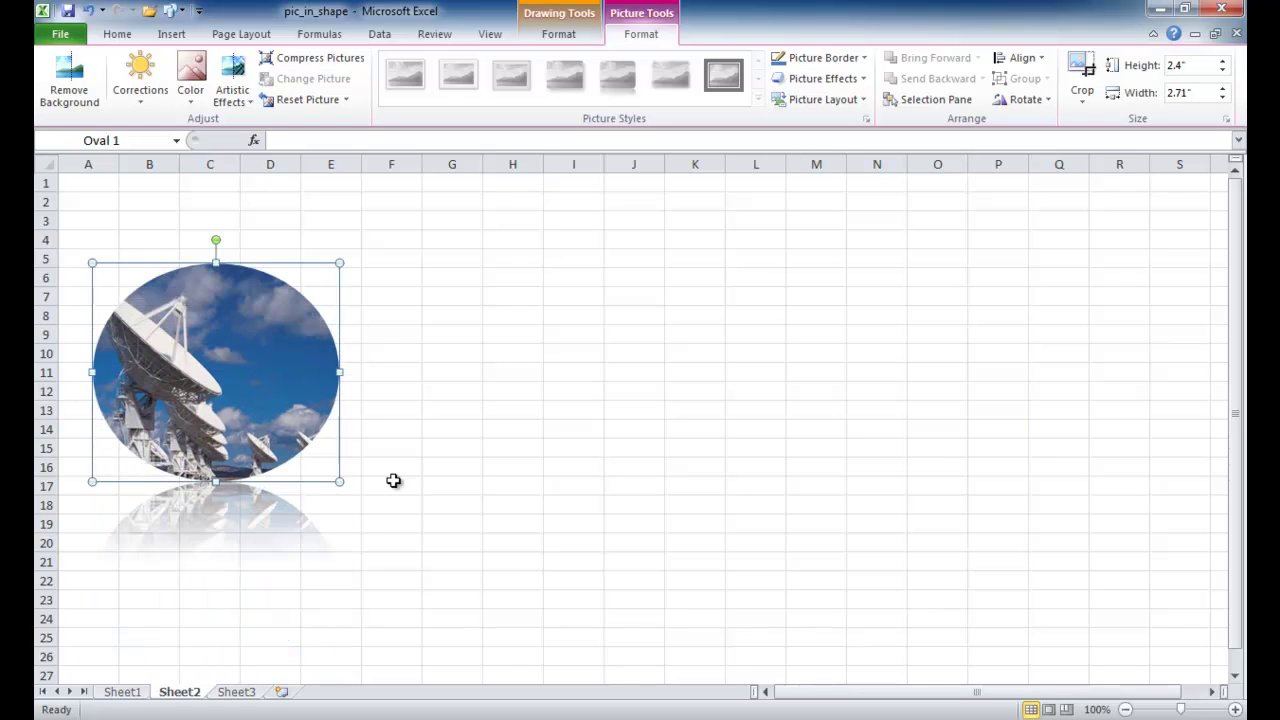
{"action": "left_click", "coordinate": [587, 482]}
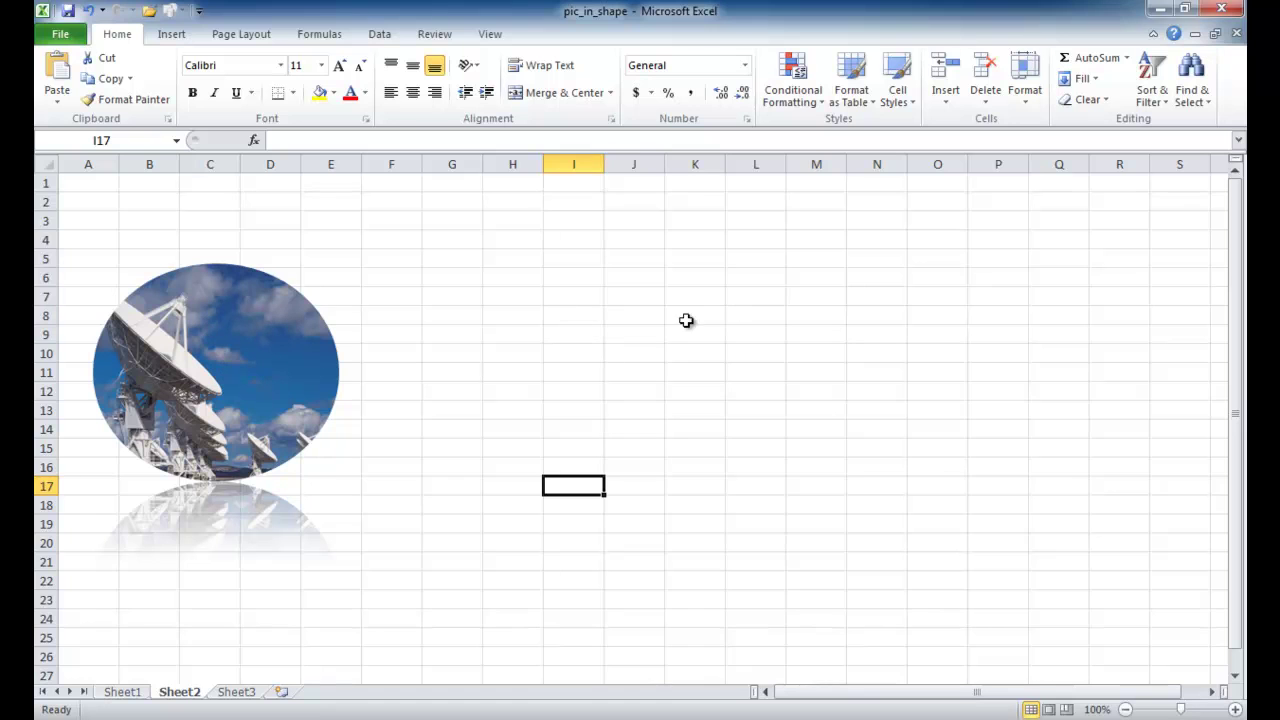
- Insert the Jellyfish sample picture, shrink it and place it beside the oval across columns H–M
{"action": "left_click", "coordinate": [626, 311]}
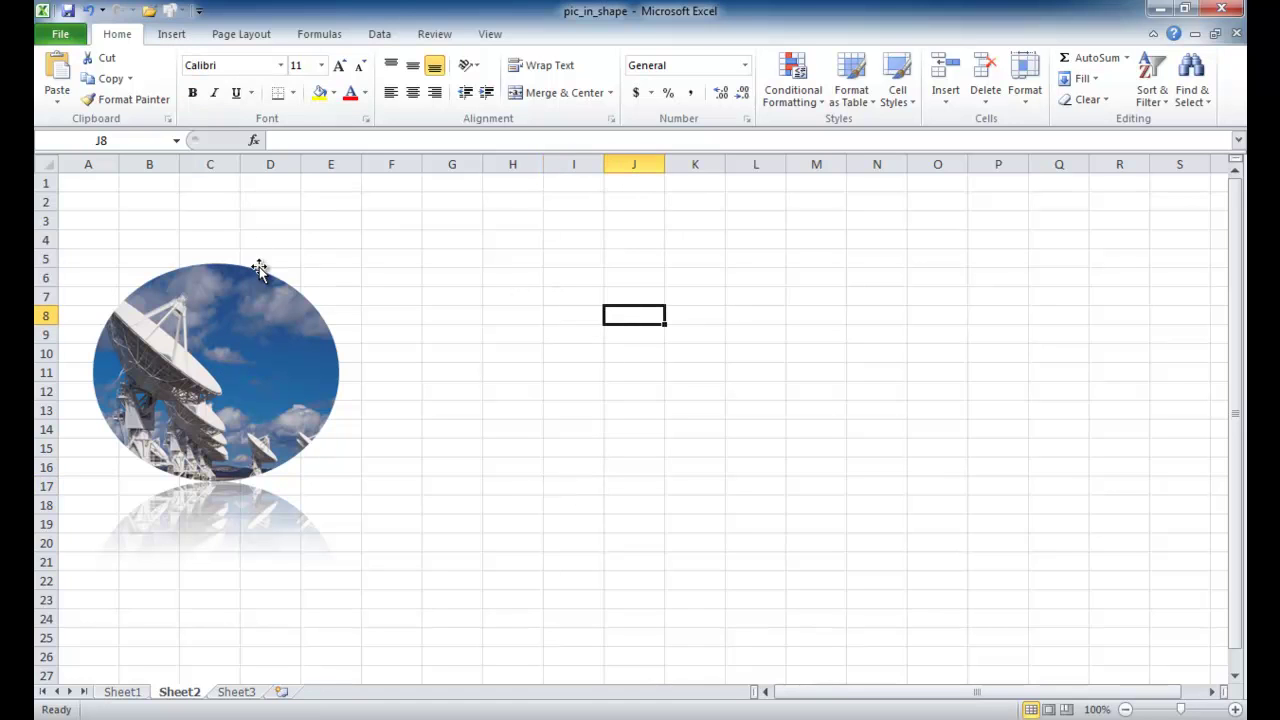
{"action": "left_click", "coordinate": [172, 36]}
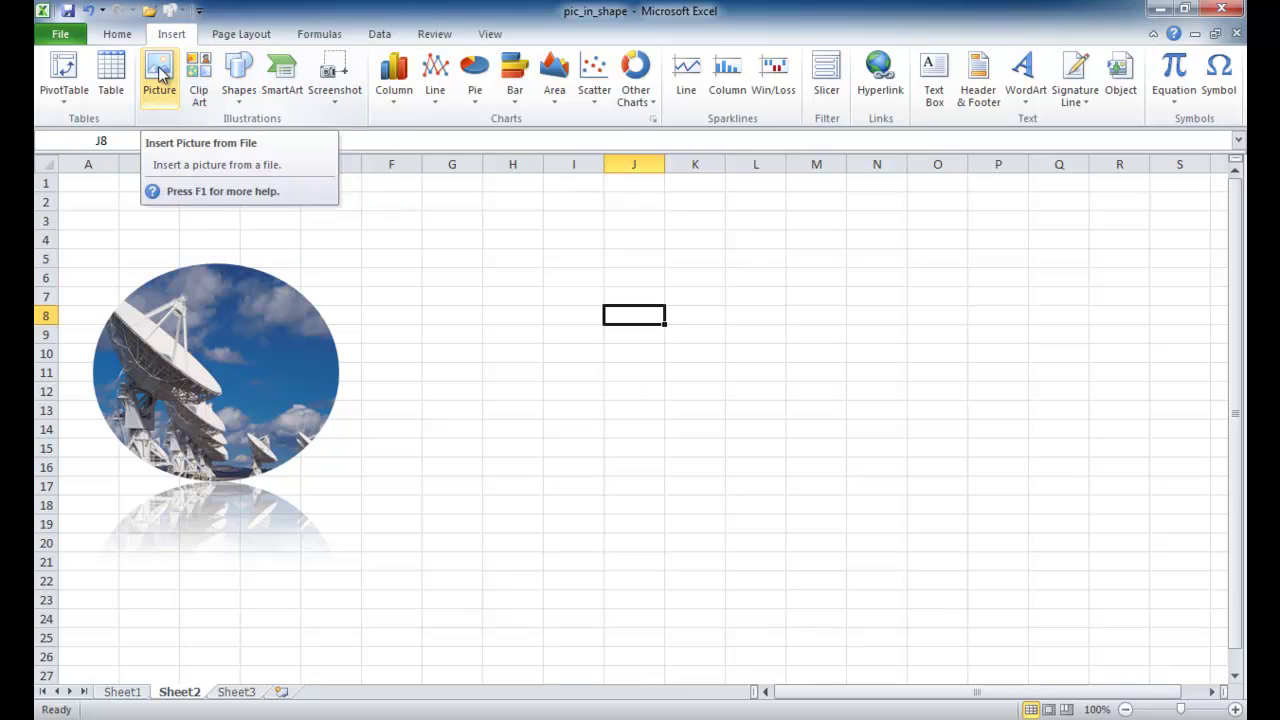
{"action": "left_click", "coordinate": [161, 77]}
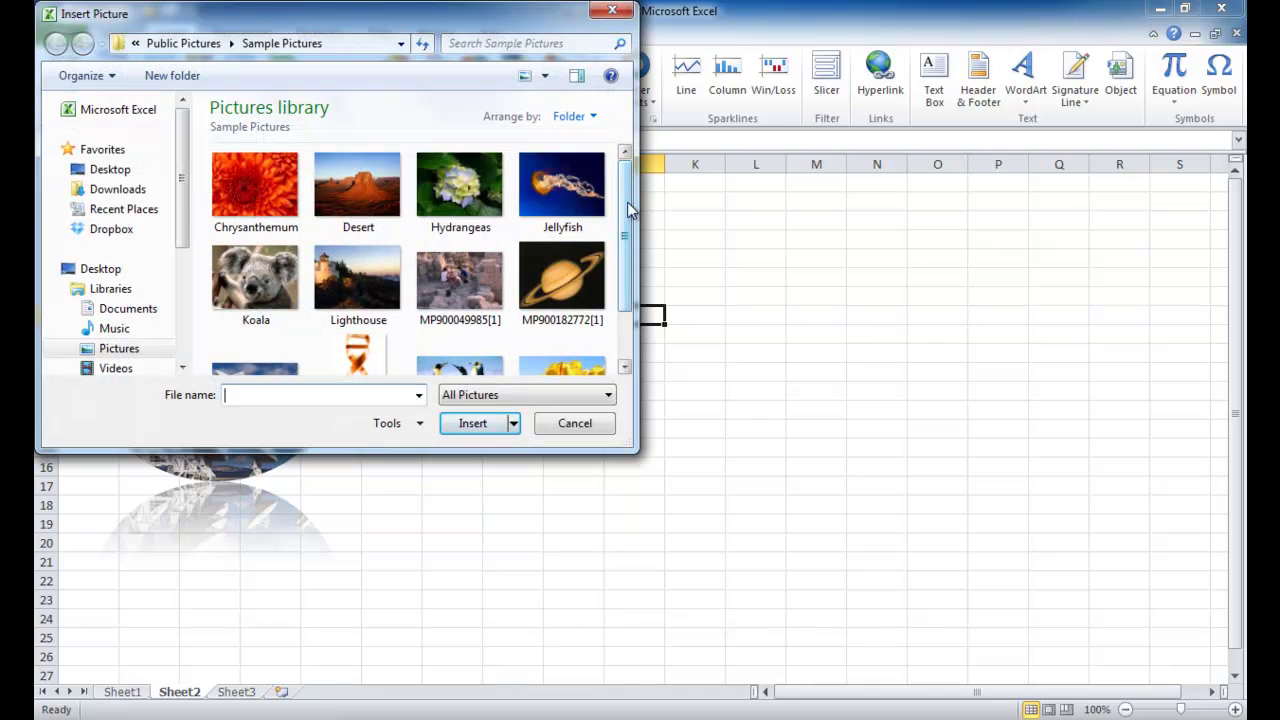
{"action": "left_click", "coordinate": [565, 190]}
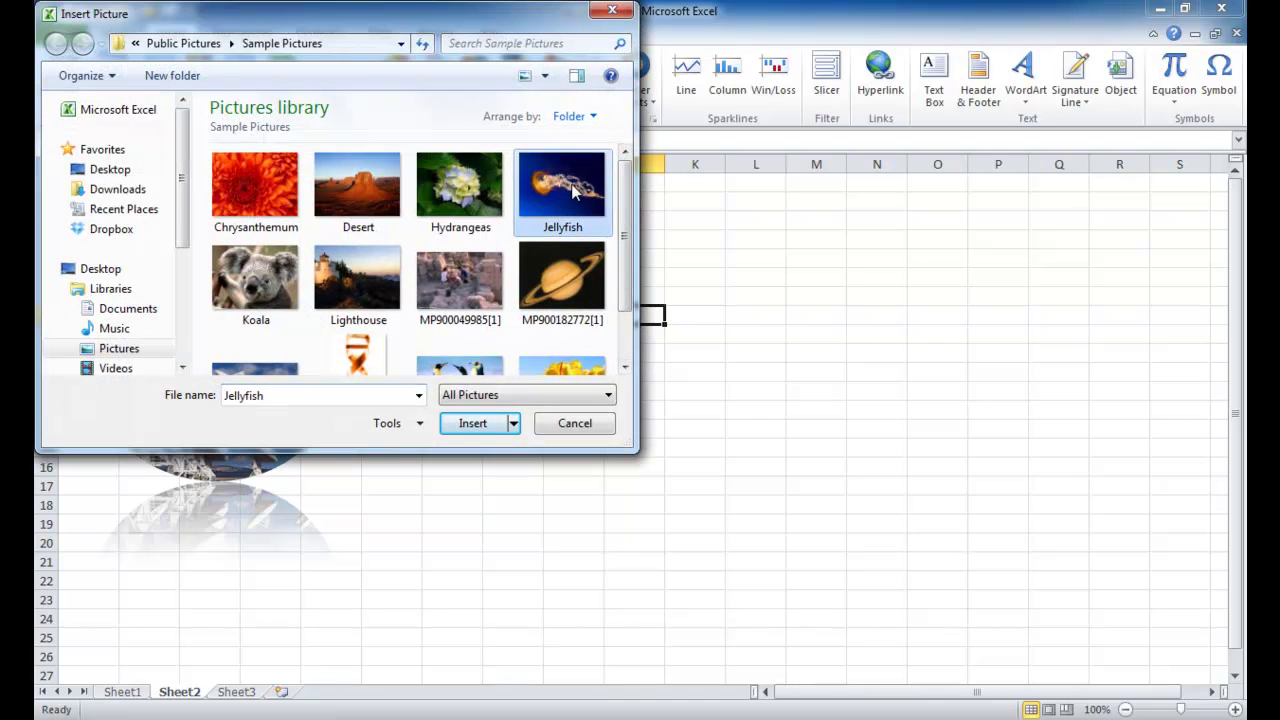
{"action": "left_click", "coordinate": [474, 426]}
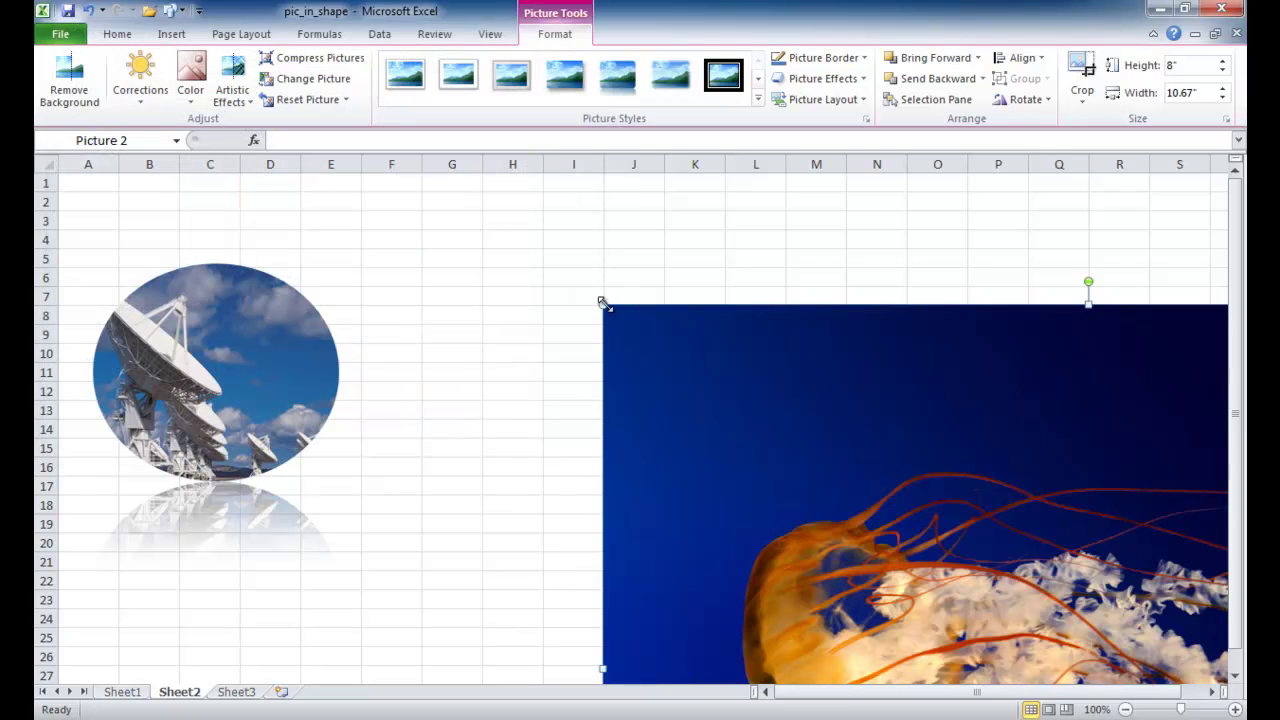
{"action": "left_click_drag", "start_coordinate": [602, 302], "coordinate": [614, 360]}
{"action": "left_click_drag", "start_coordinate": [773, 462], "coordinate": [623, 364]}
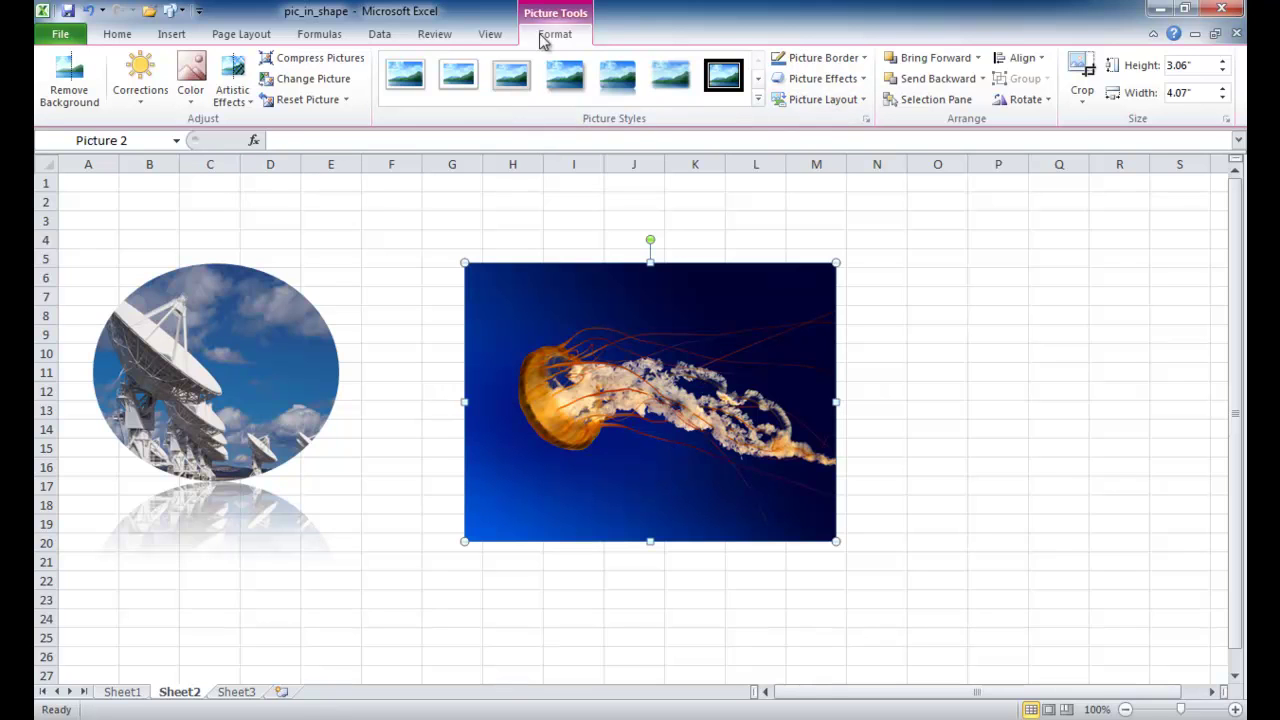
- Show the Picture Layout options for the selected jellyfish photo
{"action": "left_click", "coordinate": [843, 104]}
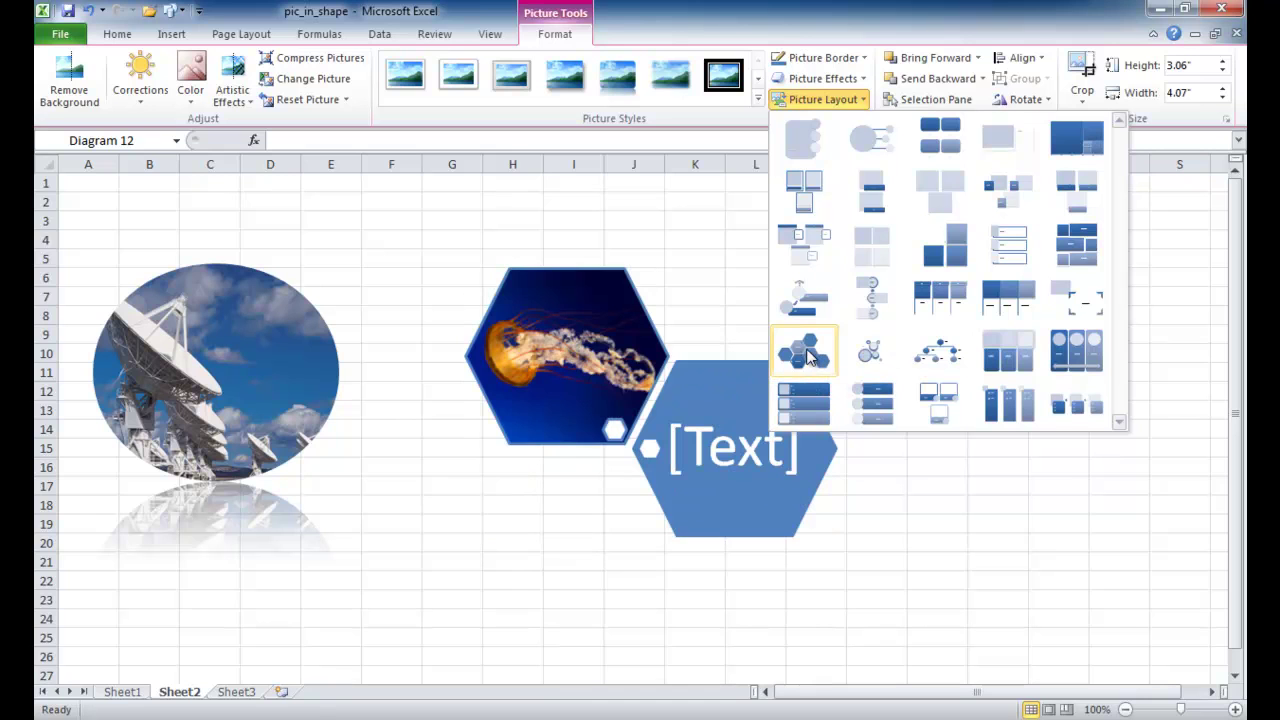
- Convert the jellyfish photo to a Bubble Picture List layout with the caption 'Jelly'
{"action": "left_click", "coordinate": [865, 354]}
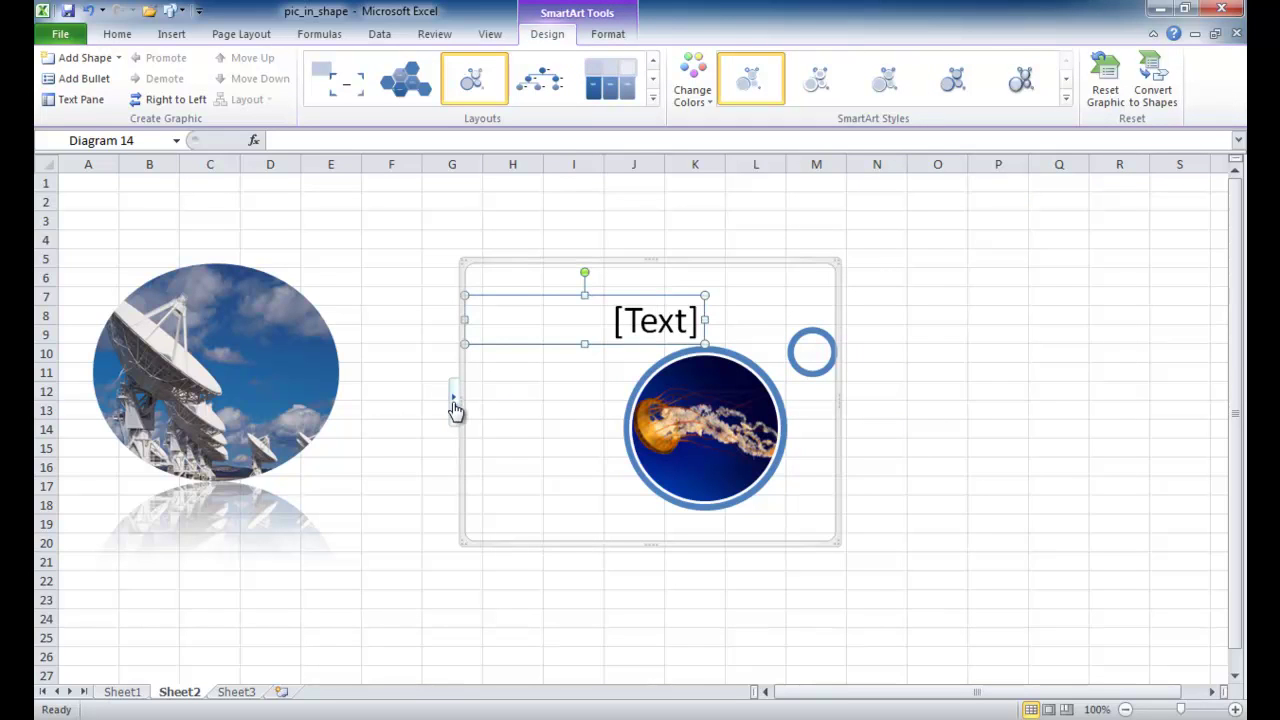
{"action": "left_click", "coordinate": [449, 401]}
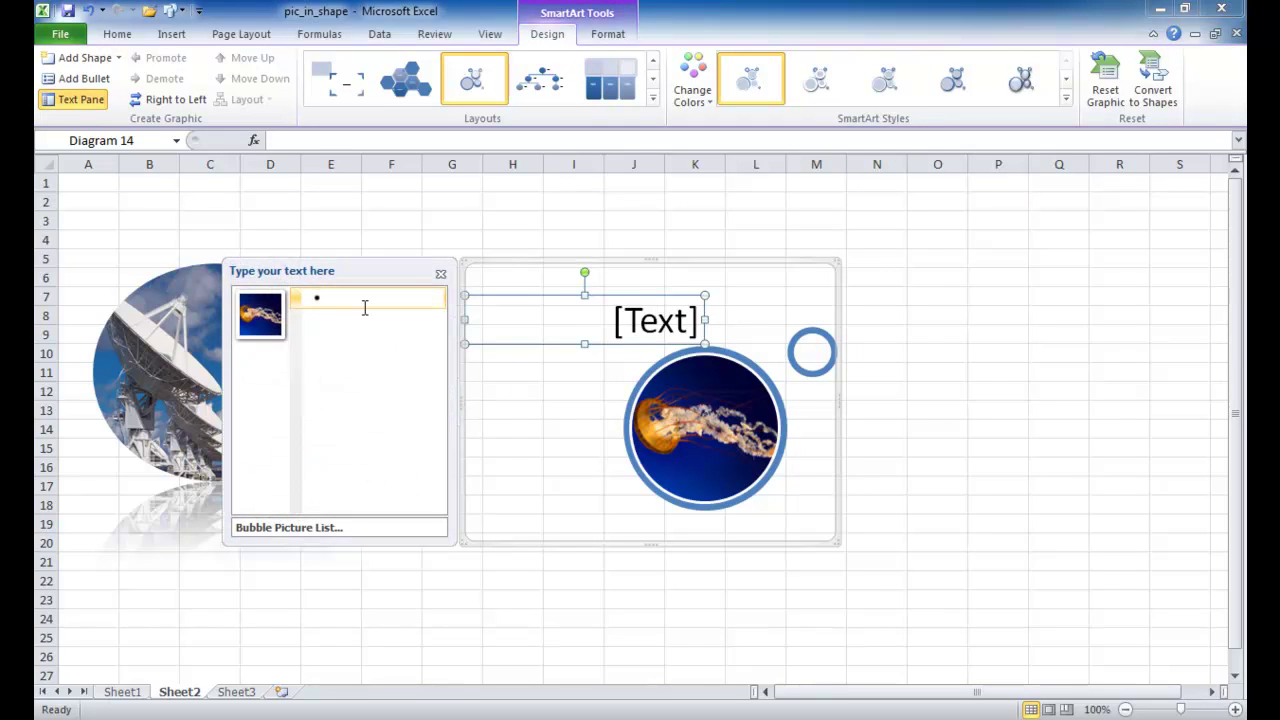
{"action": "type", "text": "Jelly"}
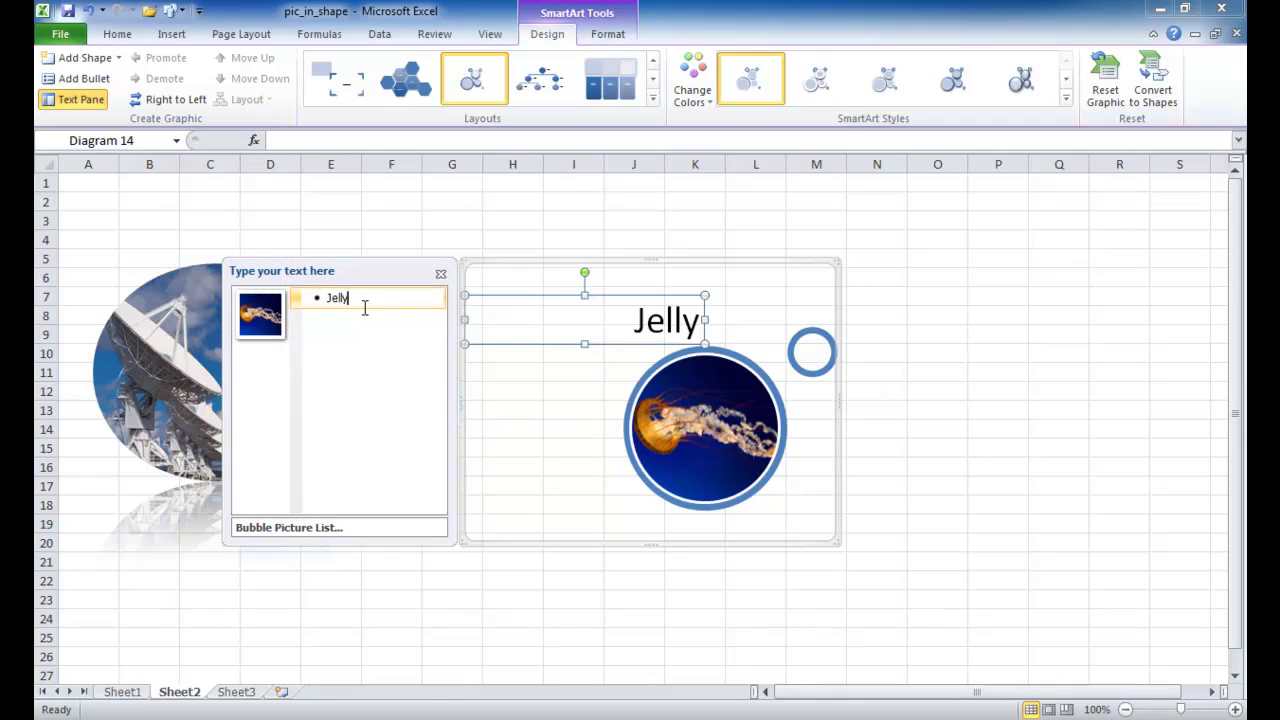
{"action": "left_click", "coordinate": [521, 657]}
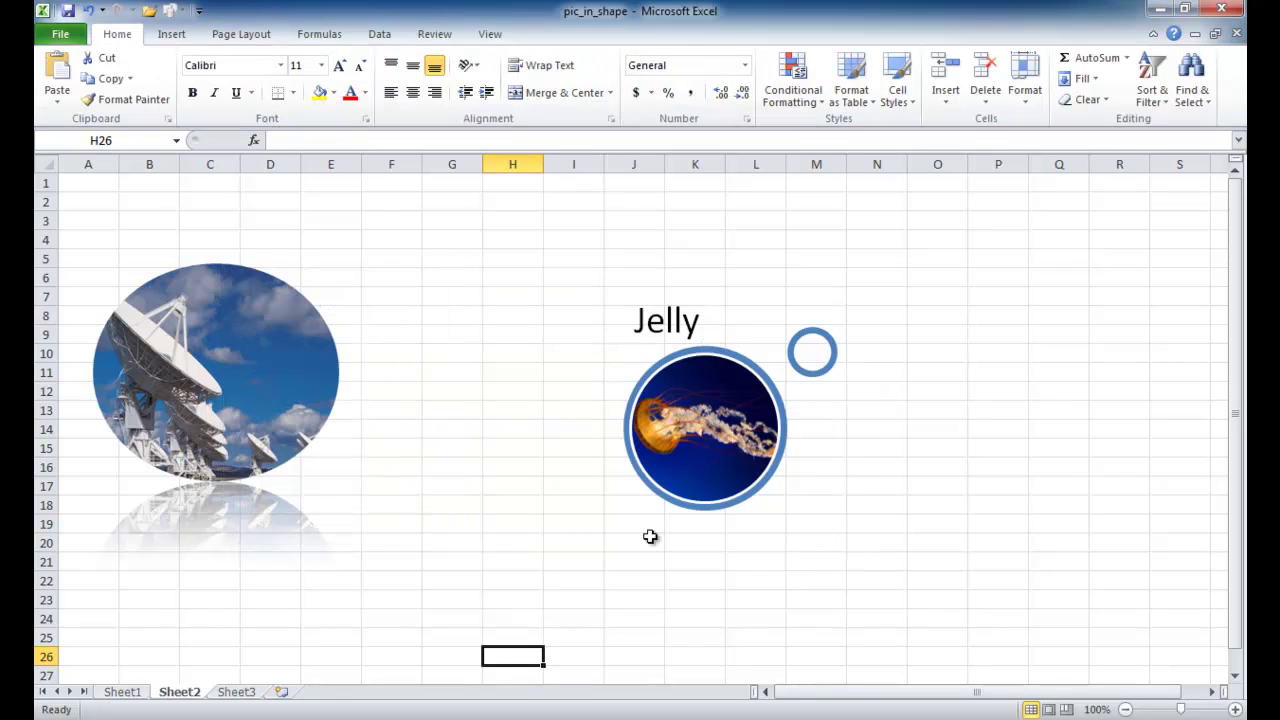
{"action": "left_click_drag", "start_coordinate": [770, 393], "coordinate": [712, 366]}
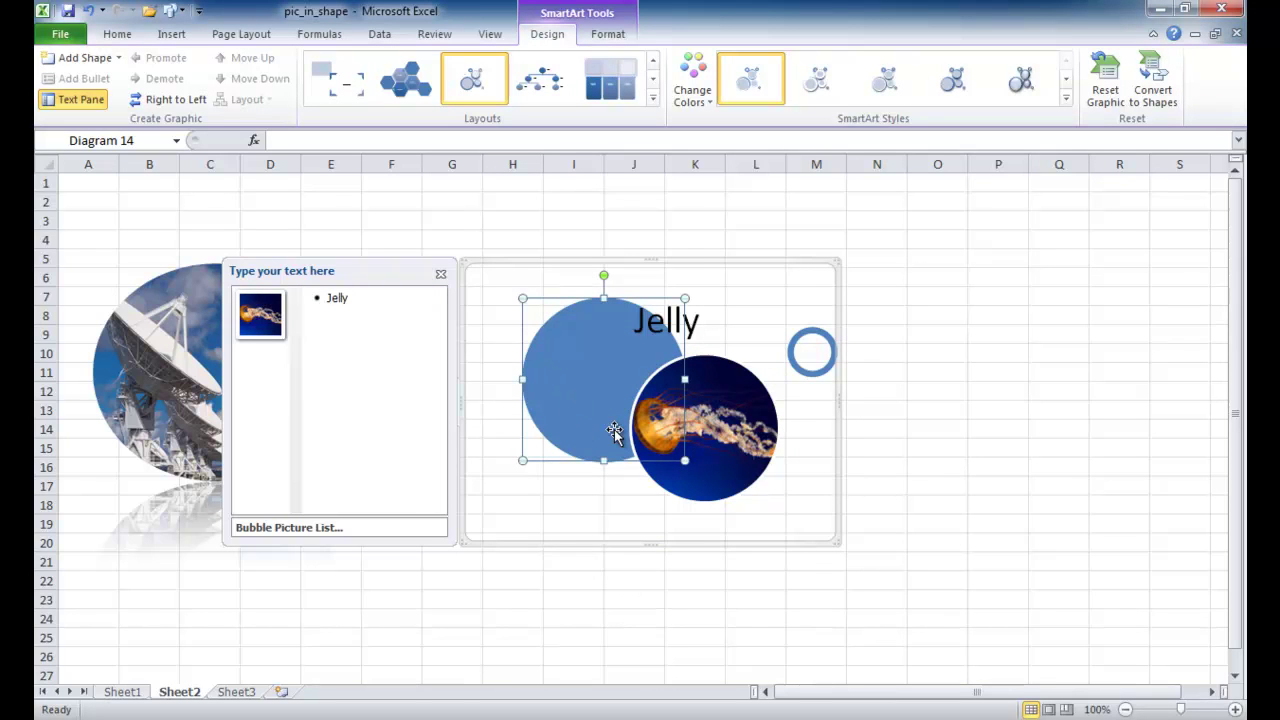
{"action": "key", "text": "ctrl+z"}
- Reselect the jellyfish diagram and apply the red Accent 2 colour scheme
{"action": "left_click", "coordinate": [882, 505]}
{"action": "left_click", "coordinate": [726, 430]}
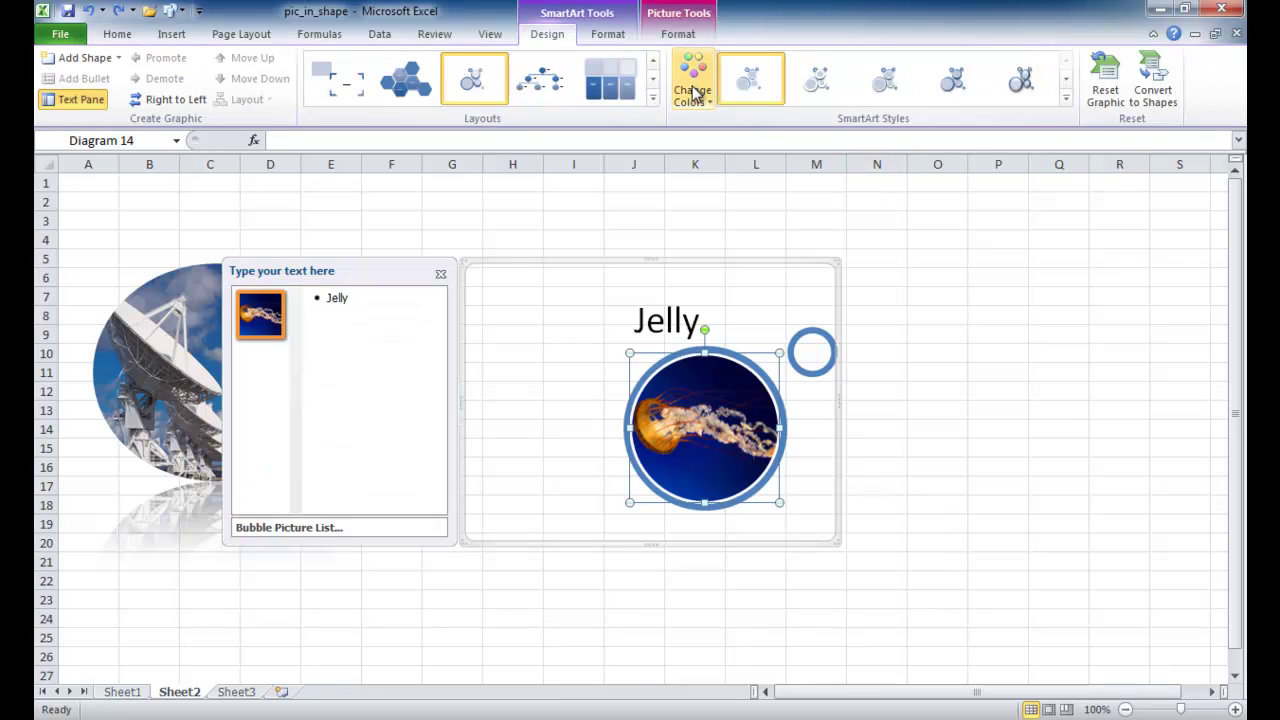
{"action": "left_click", "coordinate": [695, 92]}
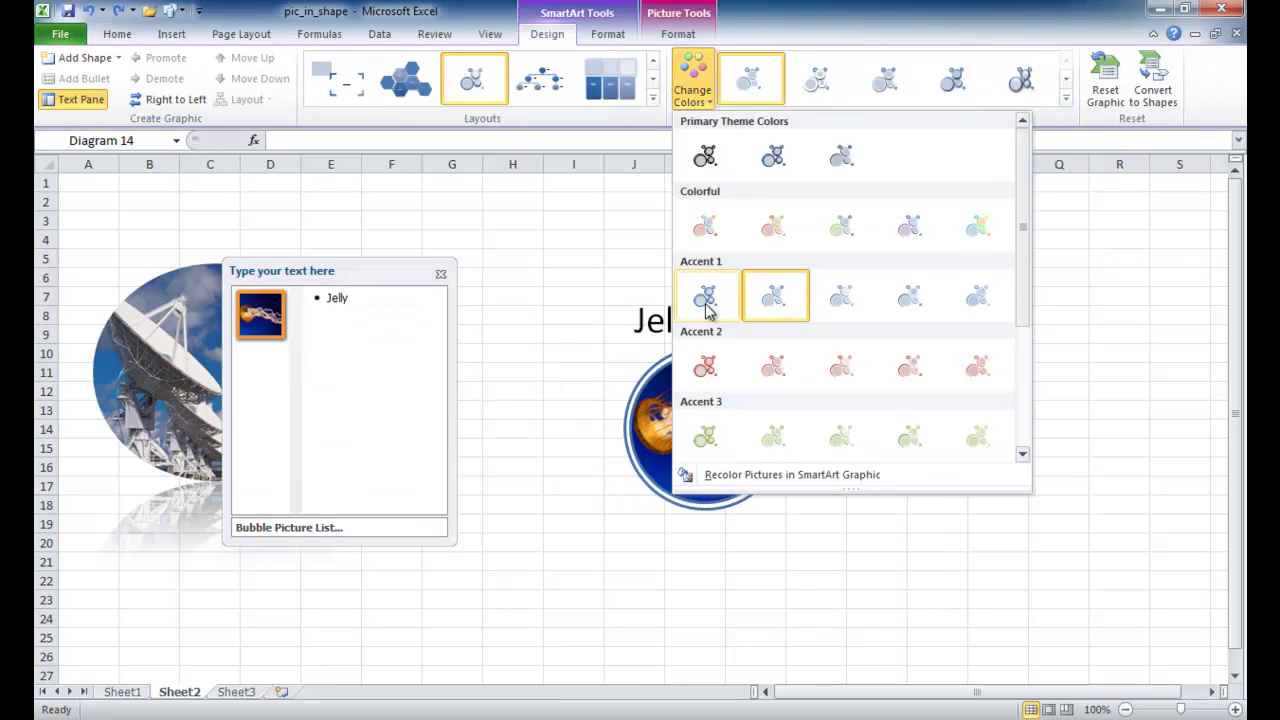
{"action": "left_click", "coordinate": [706, 369]}
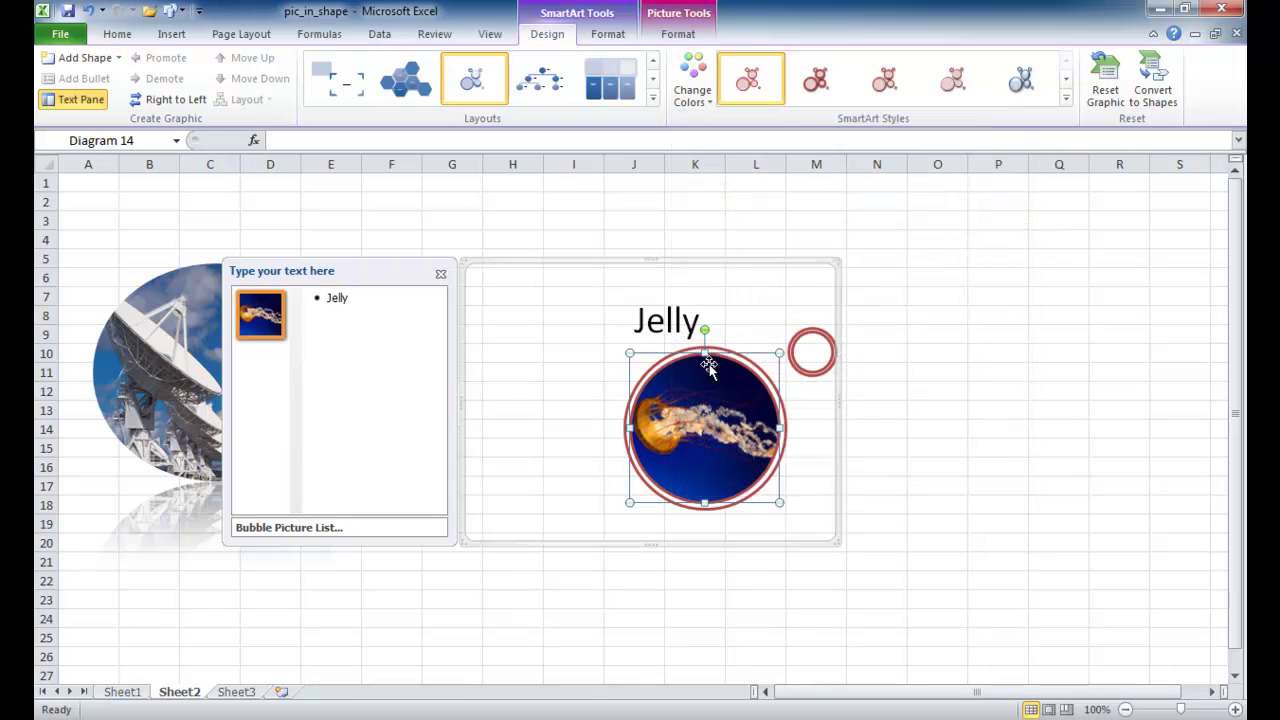
- Try the Horizontal Picture List layout, then revert to Bubble Picture List
{"action": "left_click", "coordinate": [652, 98]}
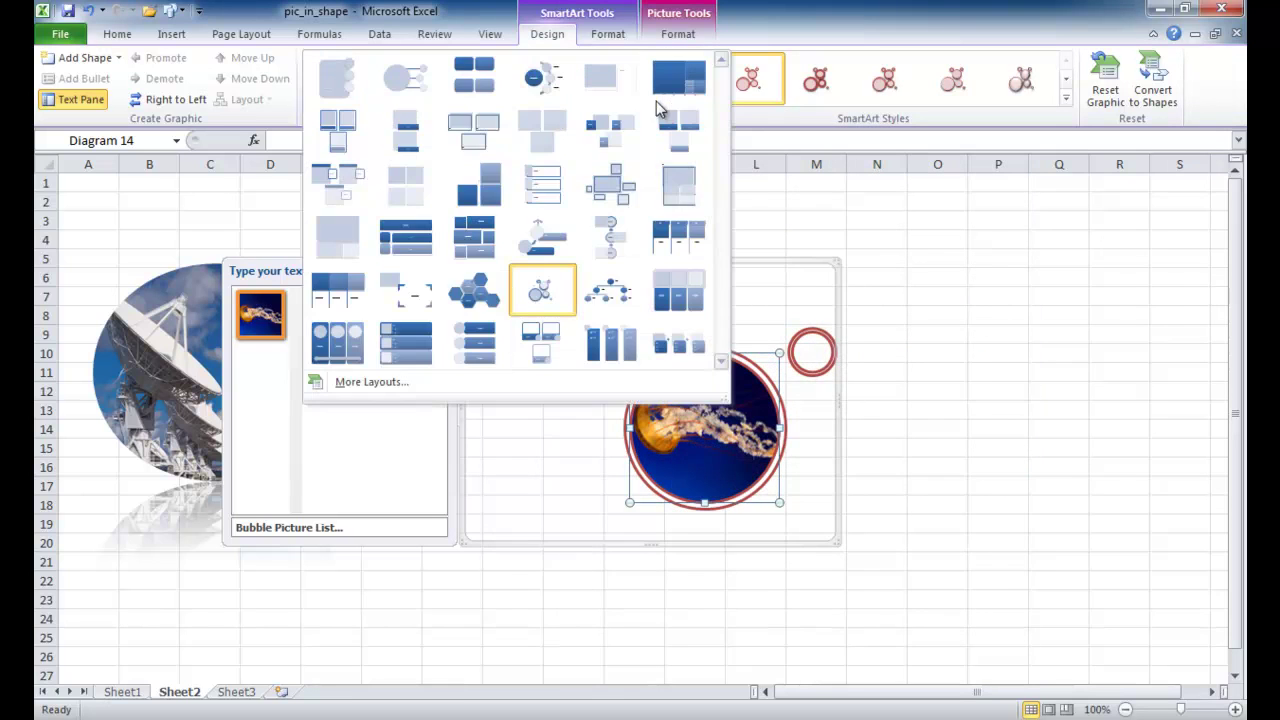
{"action": "left_click", "coordinate": [680, 292]}
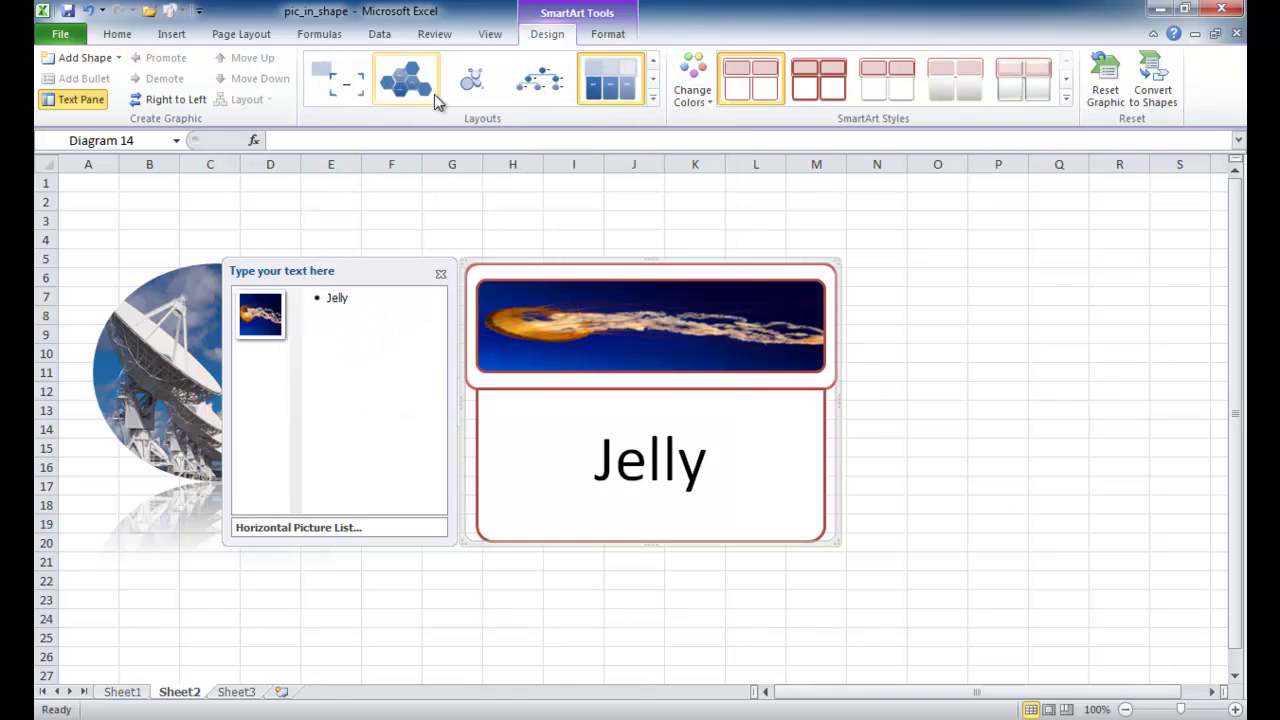
{"action": "left_click", "coordinate": [652, 97]}
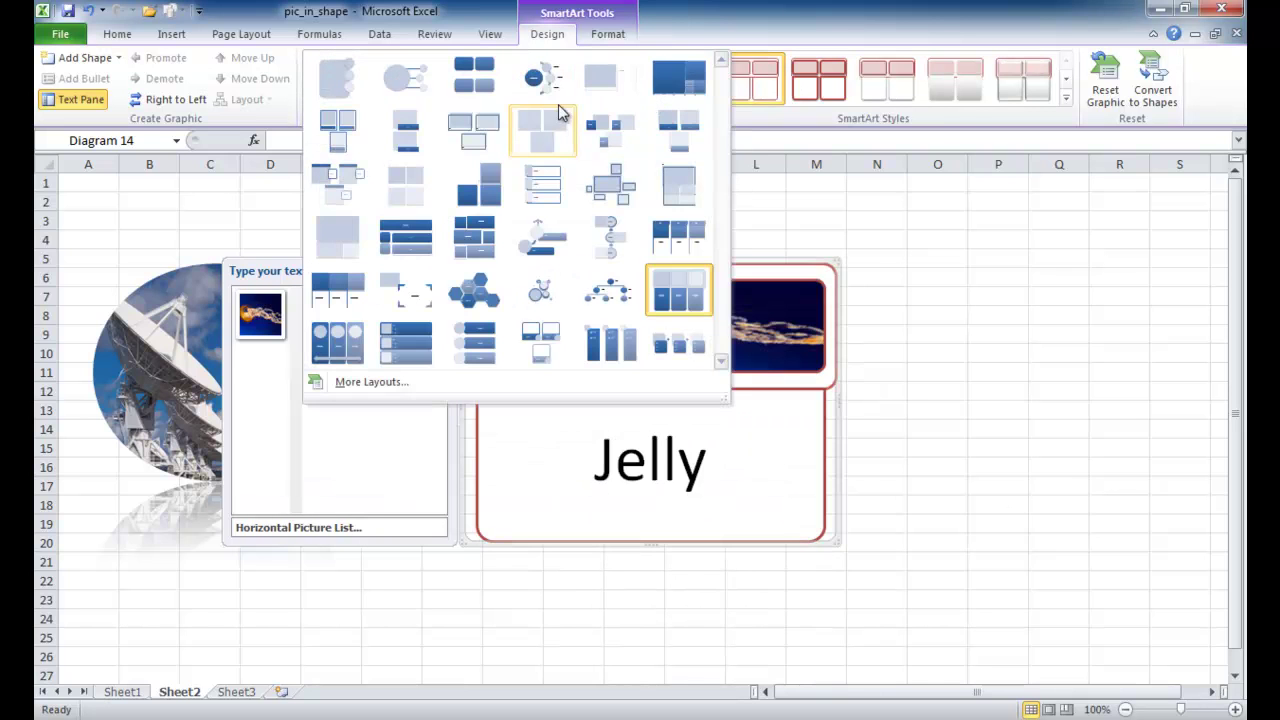
{"action": "left_click", "coordinate": [544, 286]}
{"action": "left_click", "coordinate": [1036, 455]}
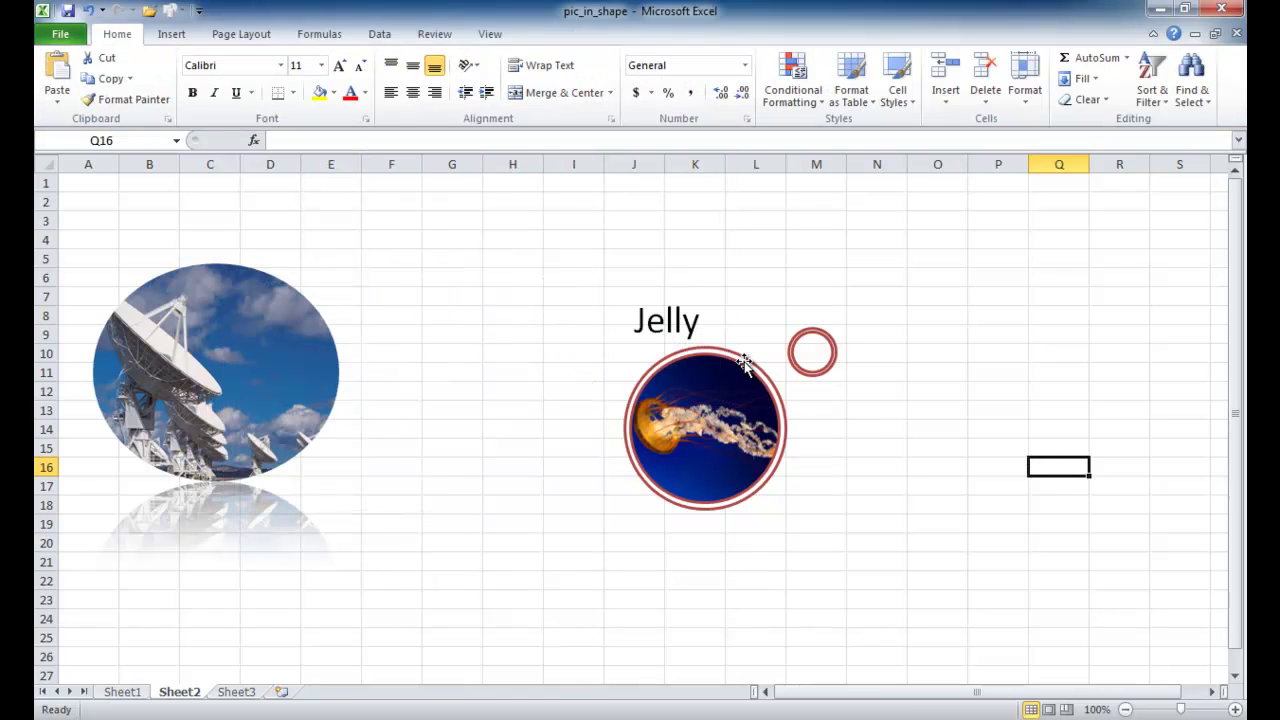